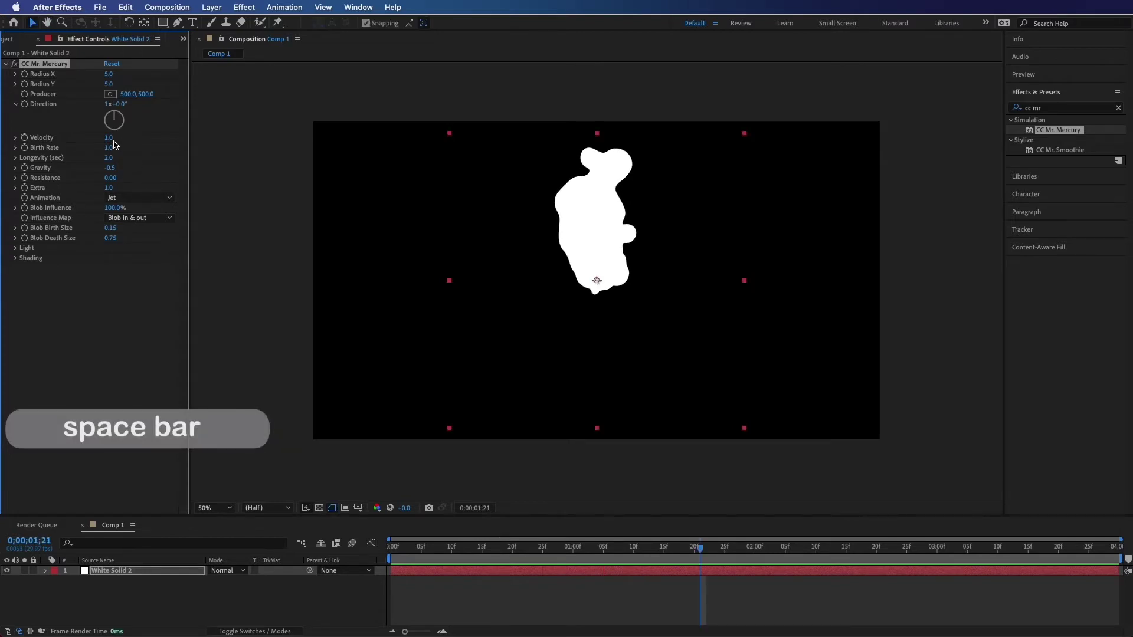
- Set CC Mr. Mercury's Velocity to 0.5 and both Radius X and Radius Y to 3, and preview the animation
left_click_drag(111, 141, 94, 139)
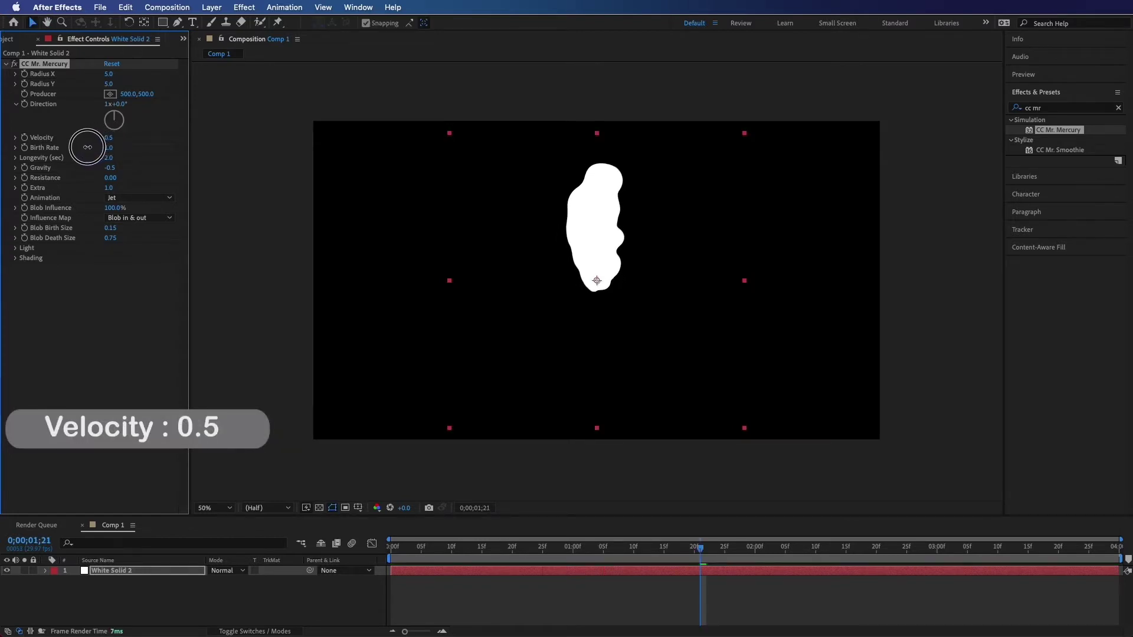
key("space")
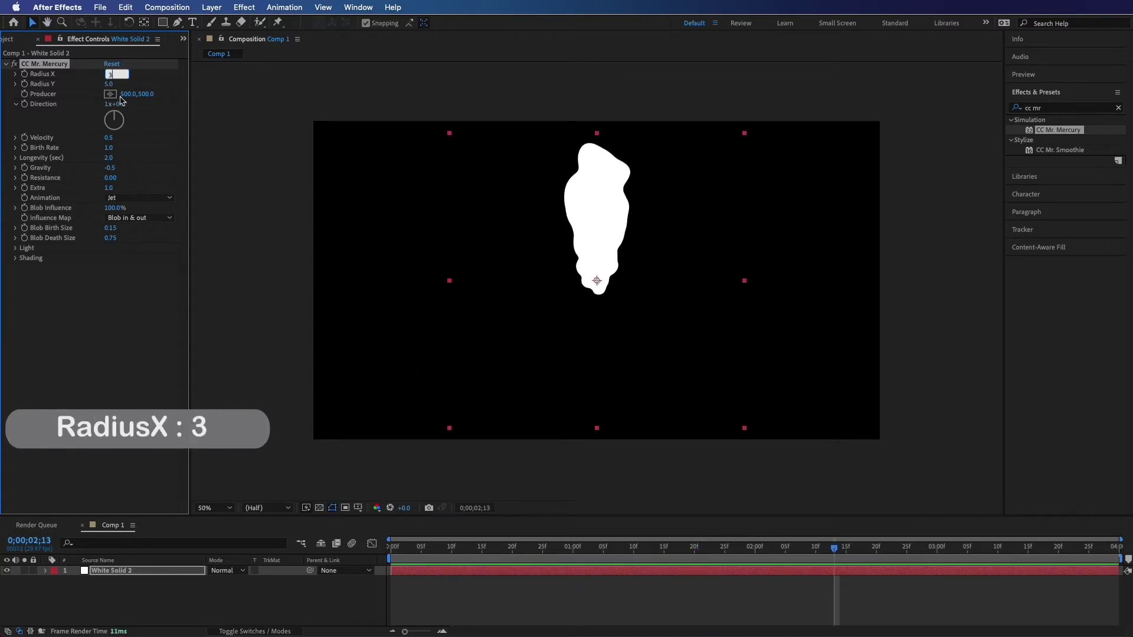
key("Tab")
type("3")
left_click(690, 566)
key("space")
key("space")
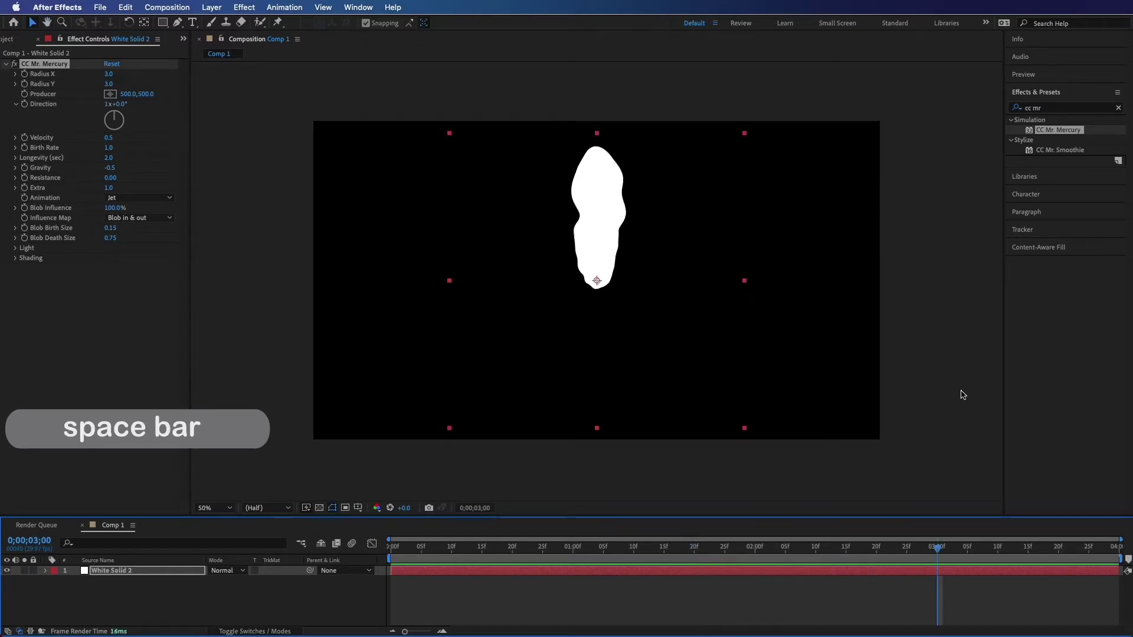
- Apply the Simple Choker effect to the white solid with Choke Matte set to 25, and preview it
left_click(1116, 106)
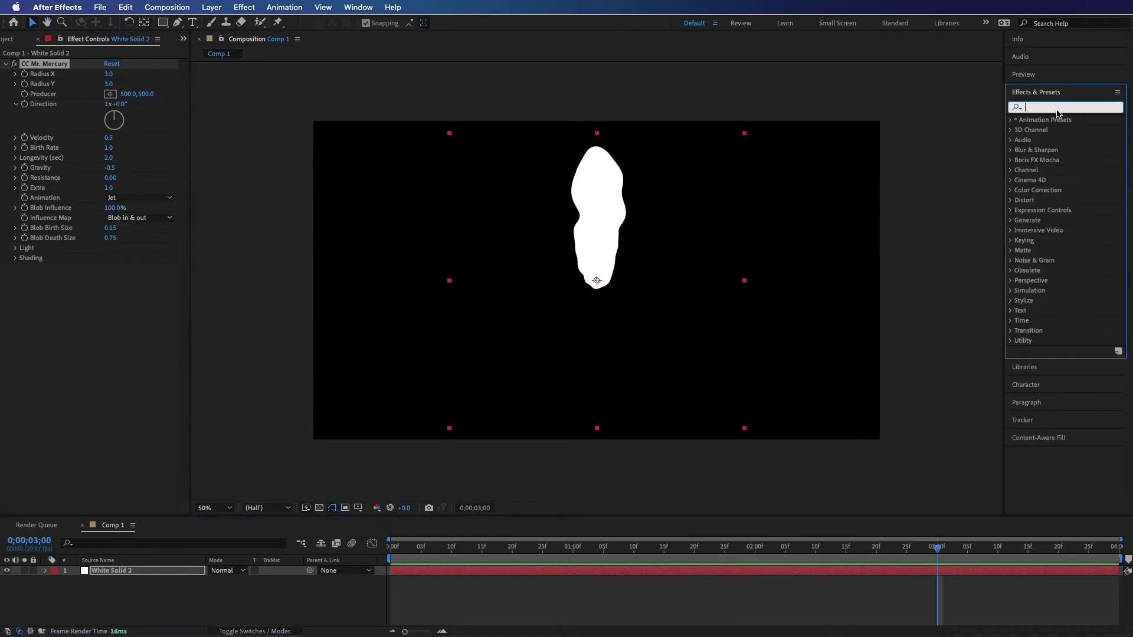
type("simp")
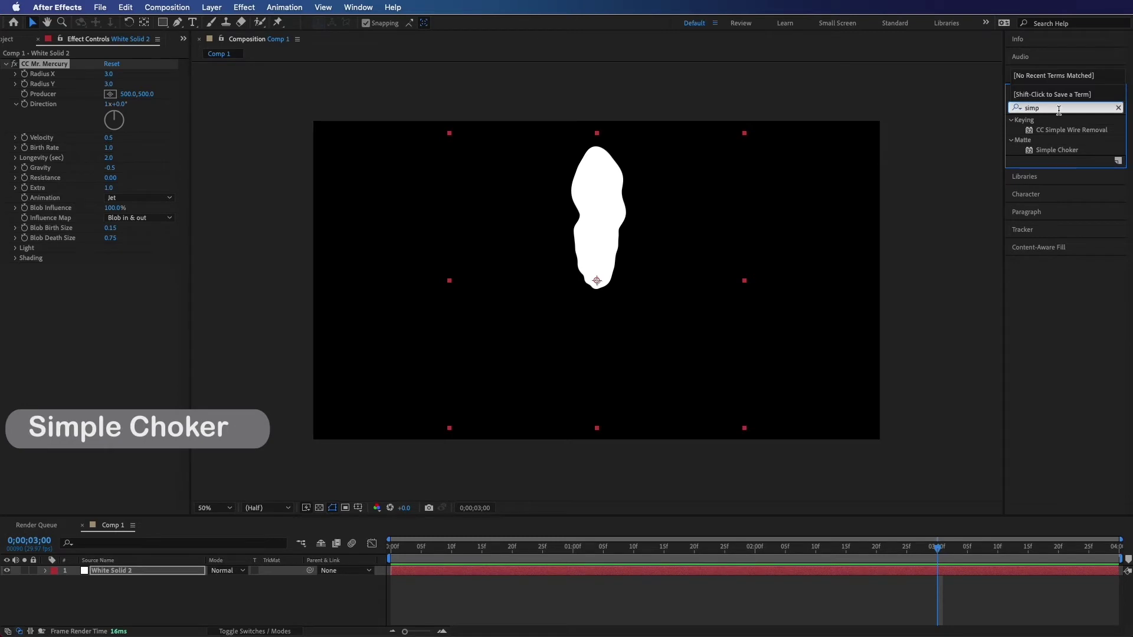
left_click_drag(1057, 151, 618, 198)
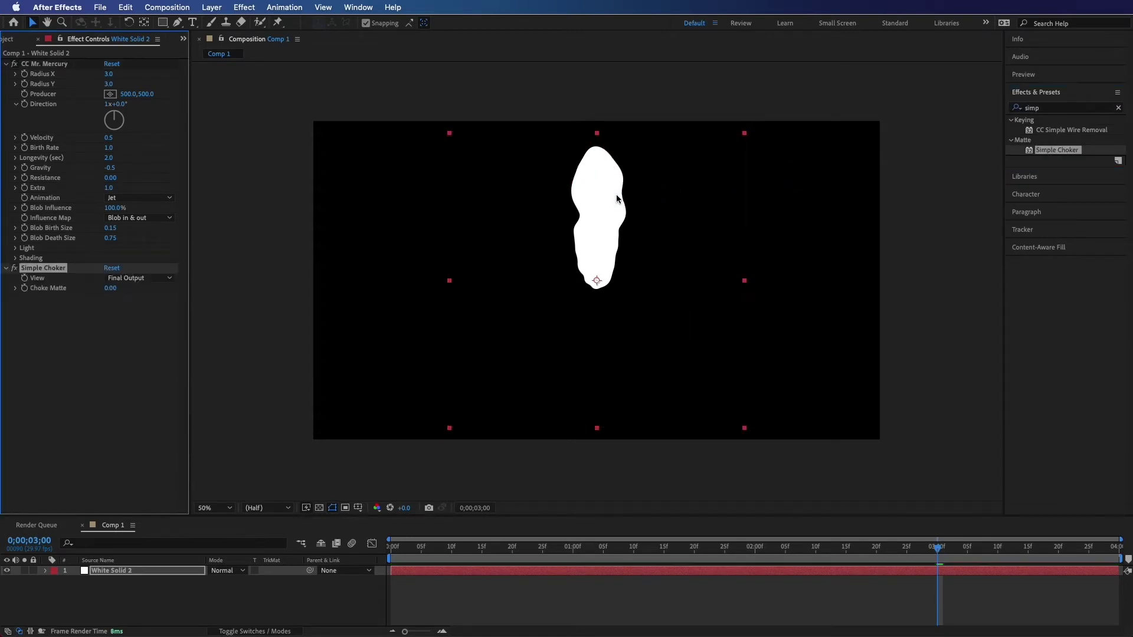
left_click_drag(110, 288, 157, 295)
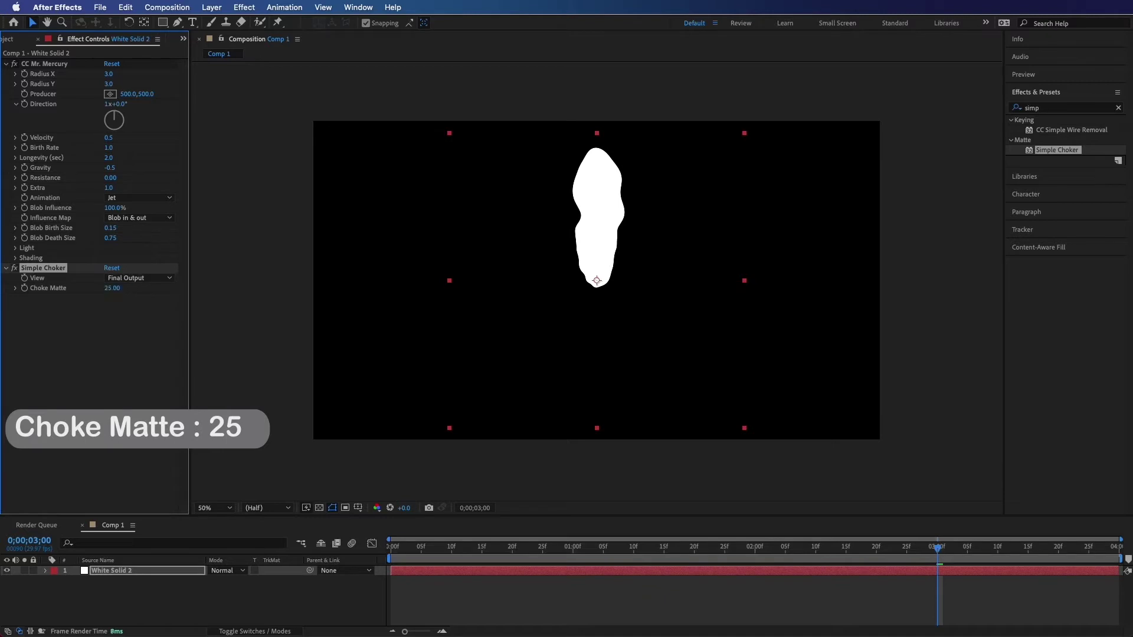
left_click(662, 557)
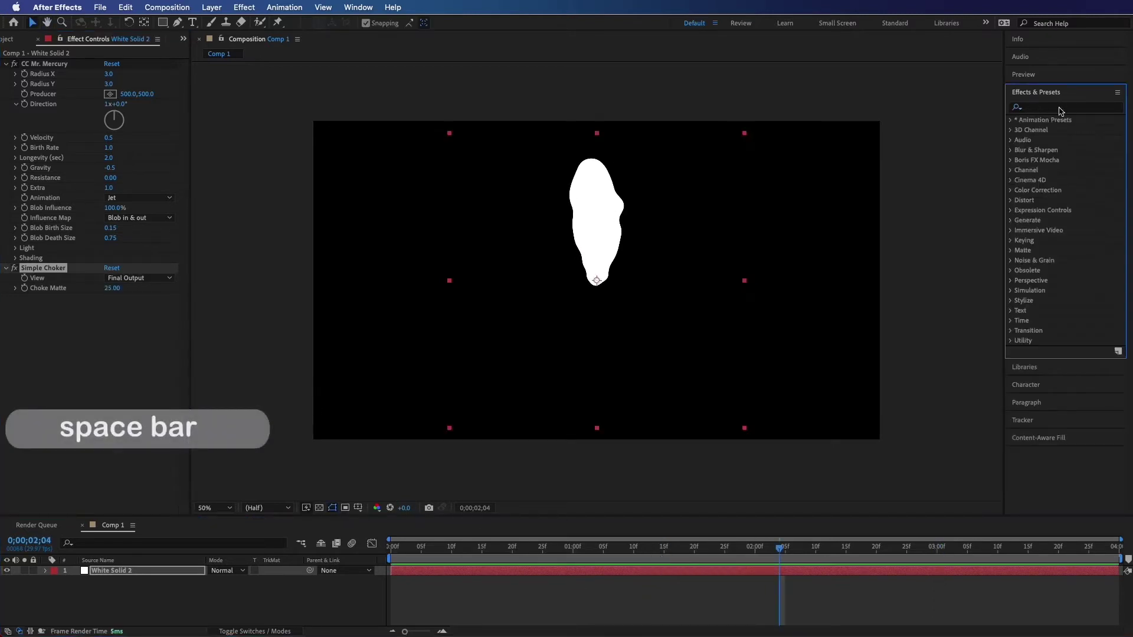
- Find the Gradient Ramp effect and apply it to the white solid
left_click(1059, 108)
type("r")
type("ra")
type("d")
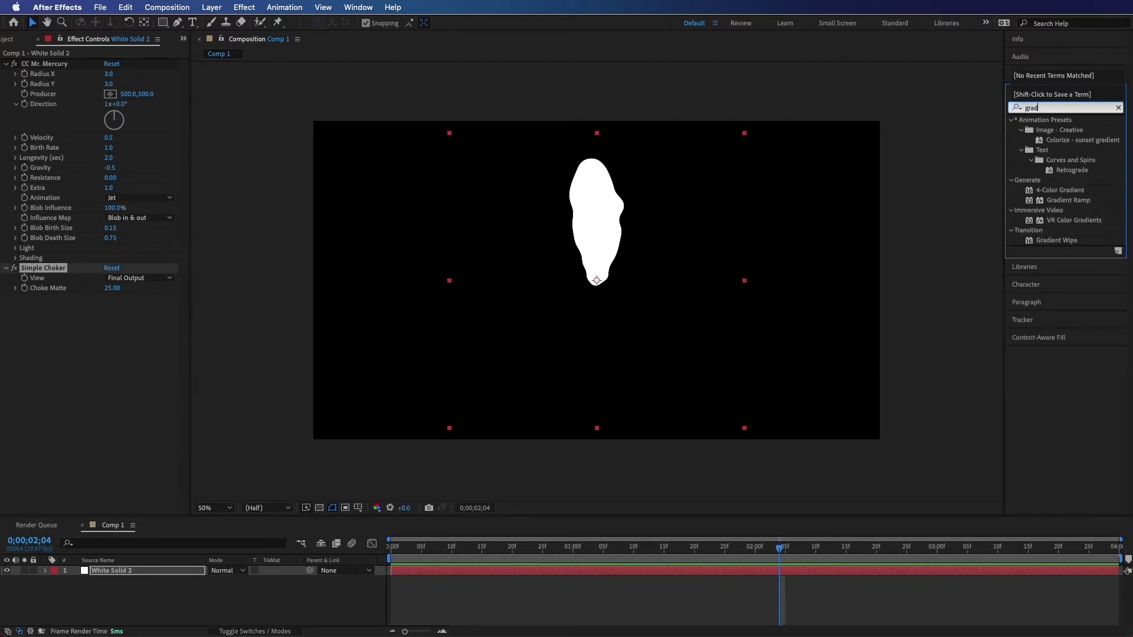
left_click(1077, 200)
left_click_drag(1069, 200, 588, 216)
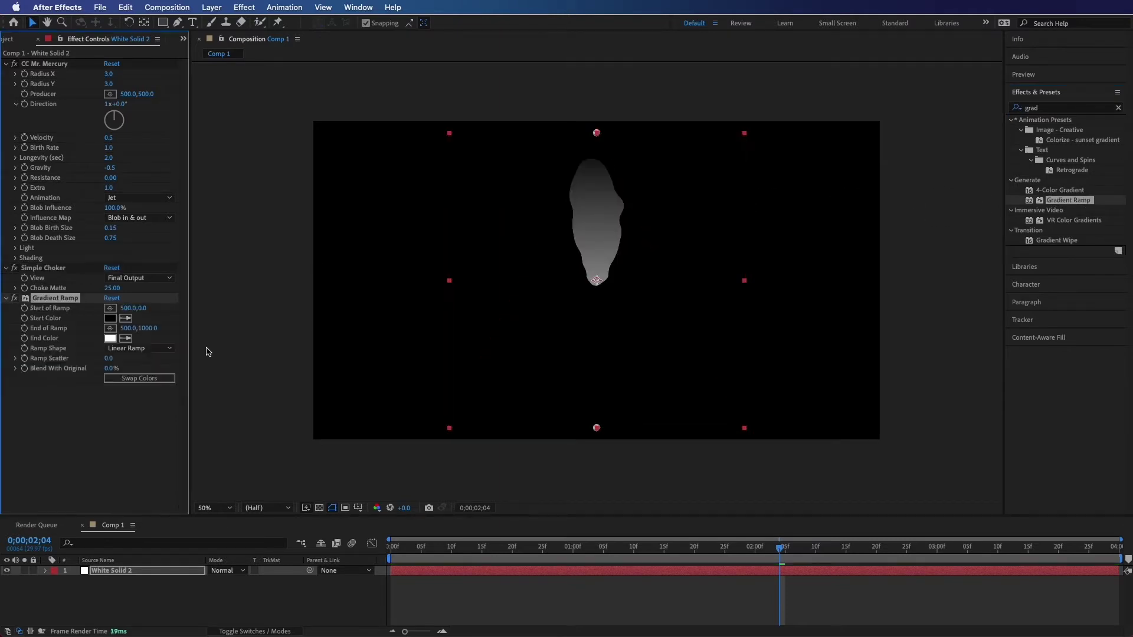
- Set the Gradient Ramp's End Color to red FF0000 and its Start Color to yellow FFD118
left_click(110, 339)
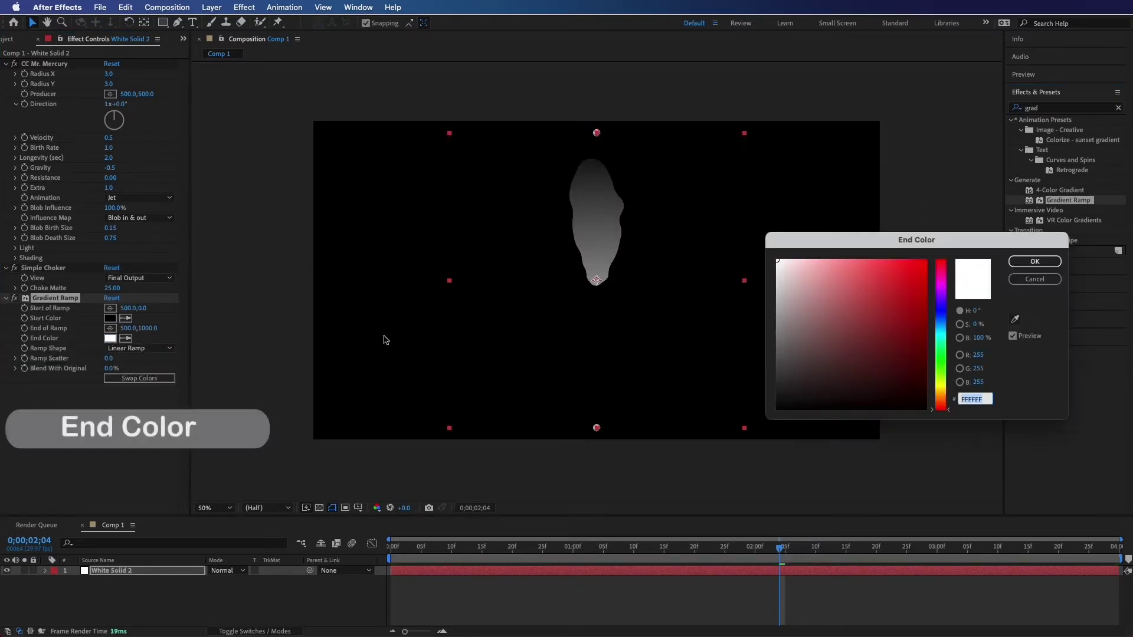
left_click_drag(914, 293, 930, 258)
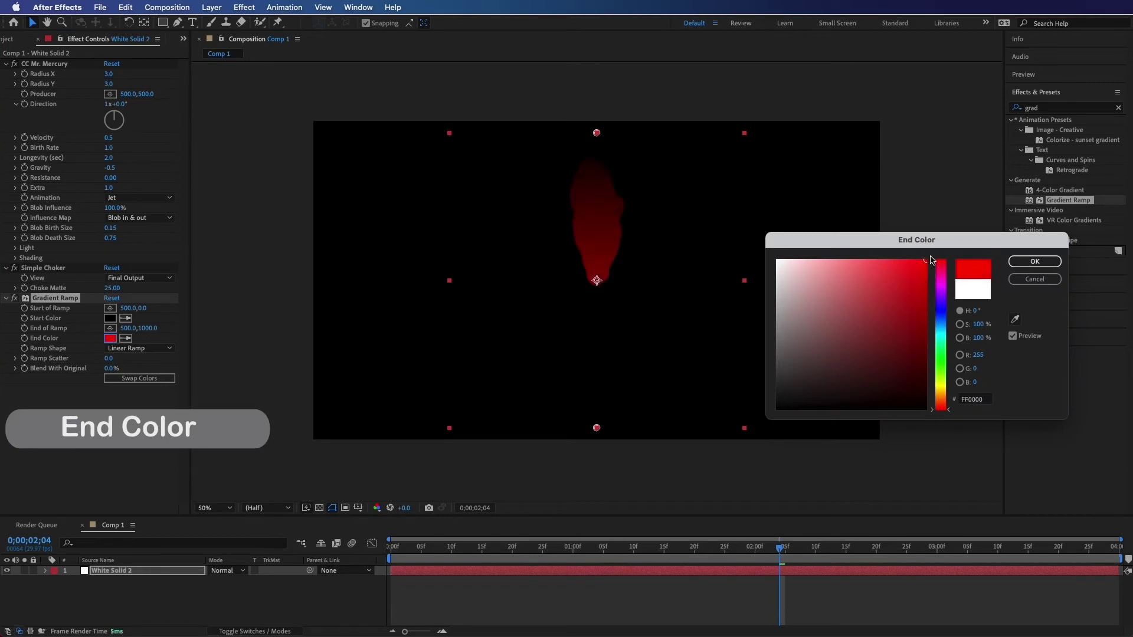
left_click(1027, 263)
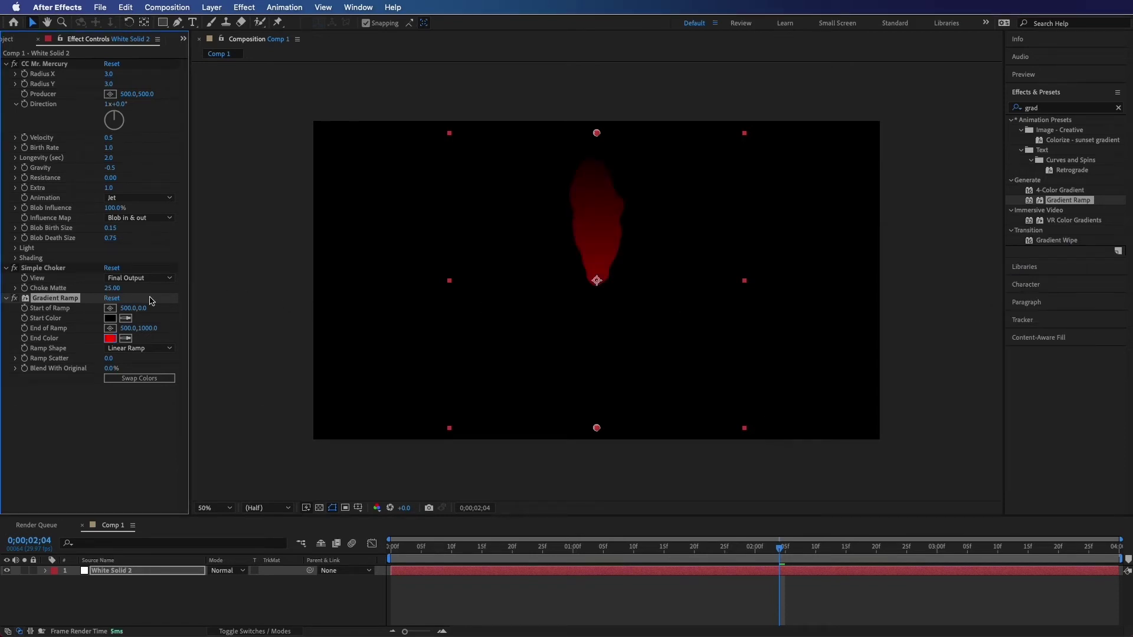
left_click(111, 320)
left_click_drag(939, 394, 940, 392)
left_click_drag(895, 272, 908, 260)
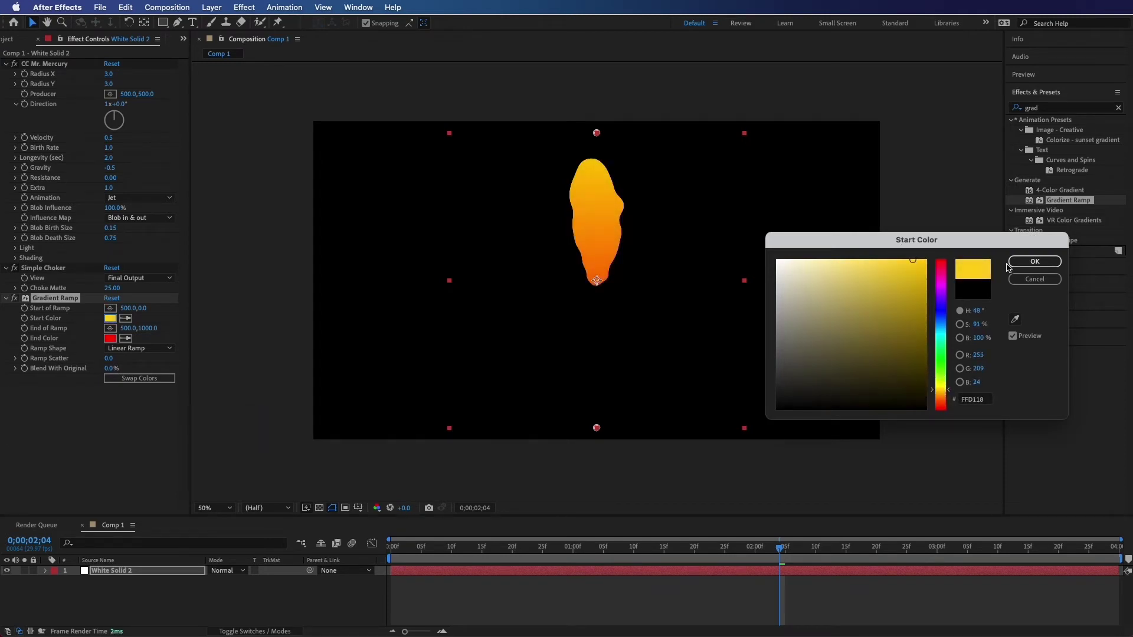
left_click(1034, 261)
- Move the ramp's start point to about 480,130 at the blob's tip and its end point to about 498,494 at the base, and preview
left_click_drag(596, 134, 590, 173)
left_click_drag(597, 430, 602, 284)
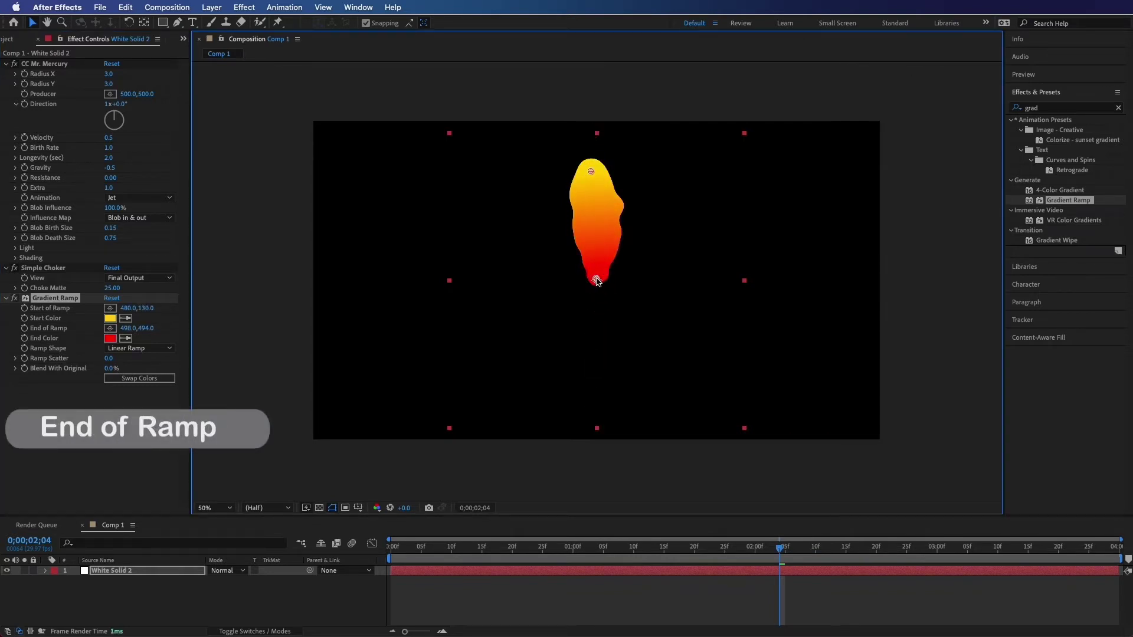
key("space")
key("space")
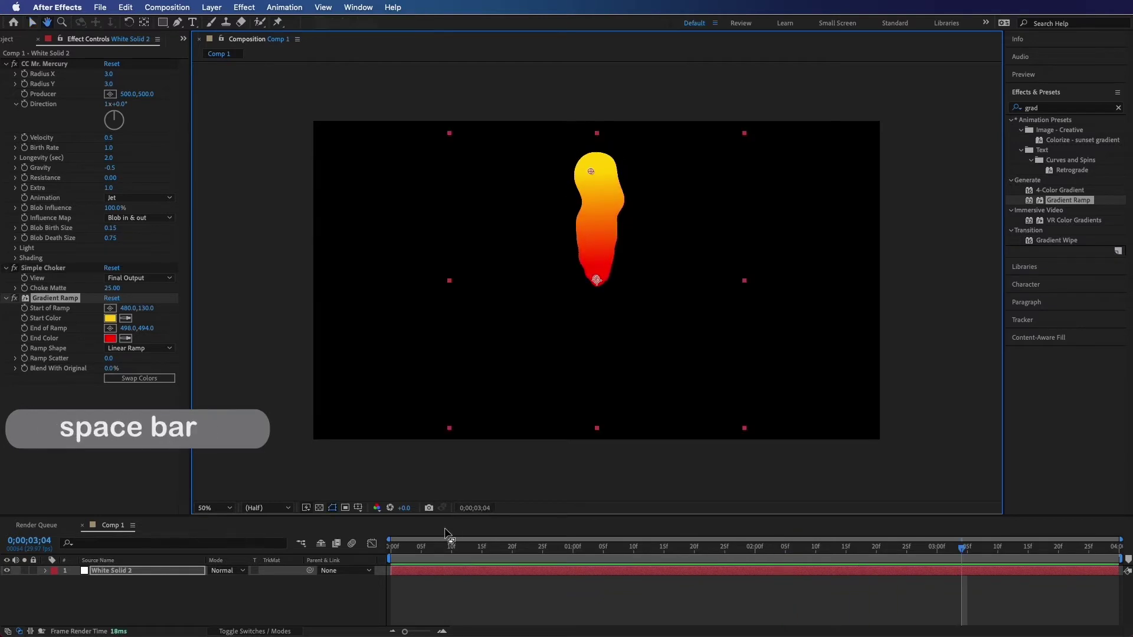
- Shift the solid layer earlier so the blob is already formed at frame 0, and extend its end to the composition's end
left_click_drag(426, 548, 376, 548)
left_click_drag(531, 577, 398, 567)
left_click_drag(533, 574, 429, 574)
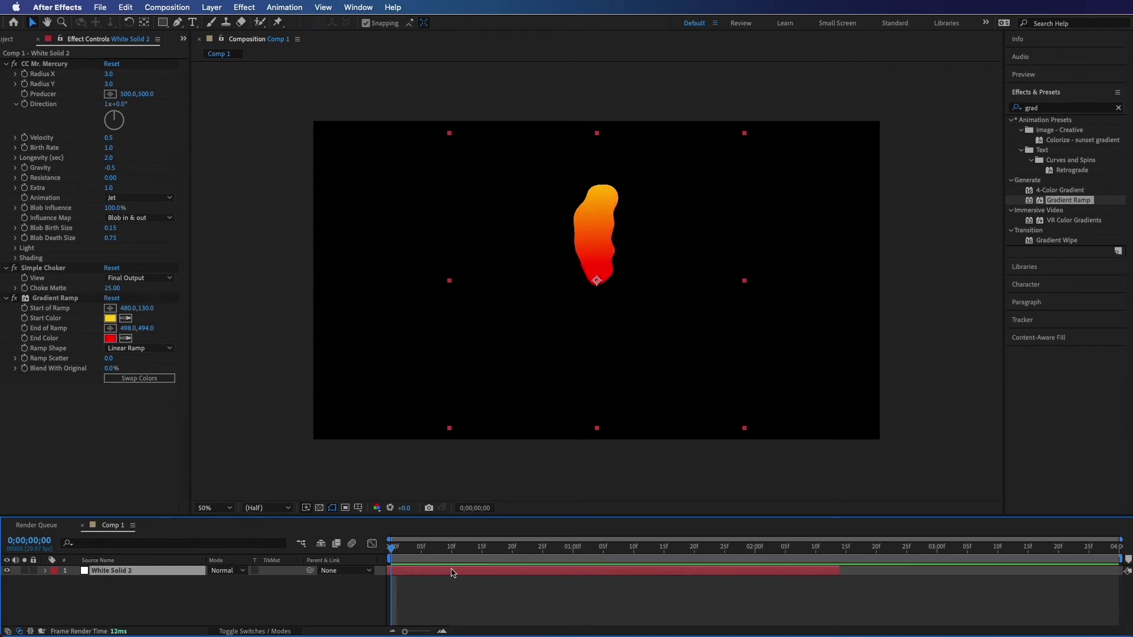
left_click(482, 547)
left_click_drag(831, 568, 1119, 592)
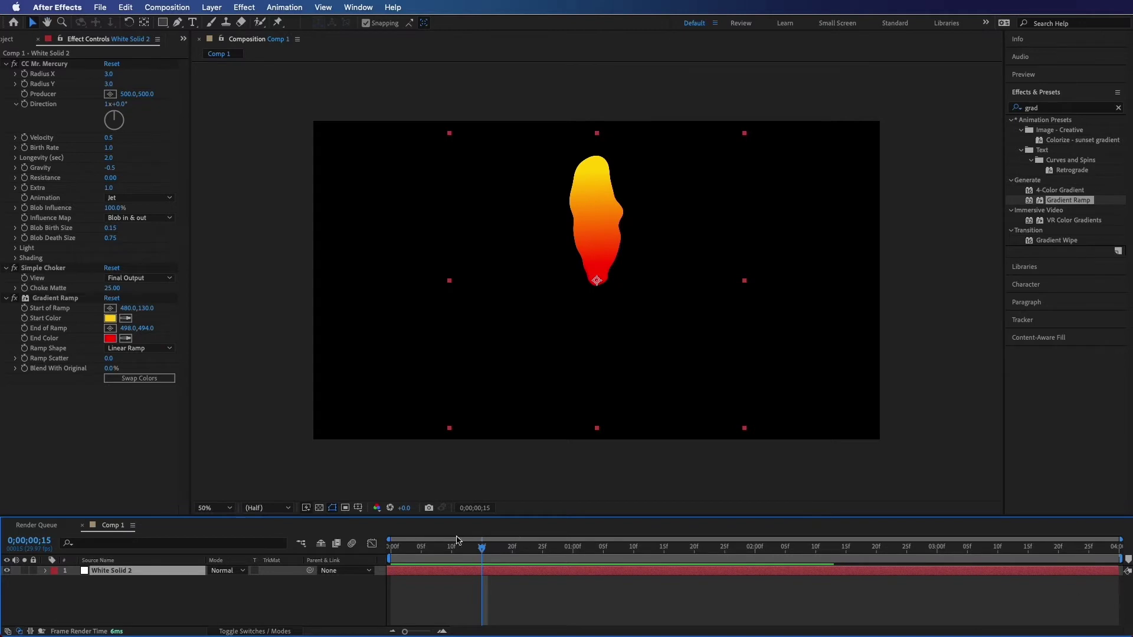
- Shift the solid slightly earlier again to match the first and last frames, extend its end to the composition's end, and preview the loop
left_click_drag(458, 539, 390, 544)
left_click(1113, 550)
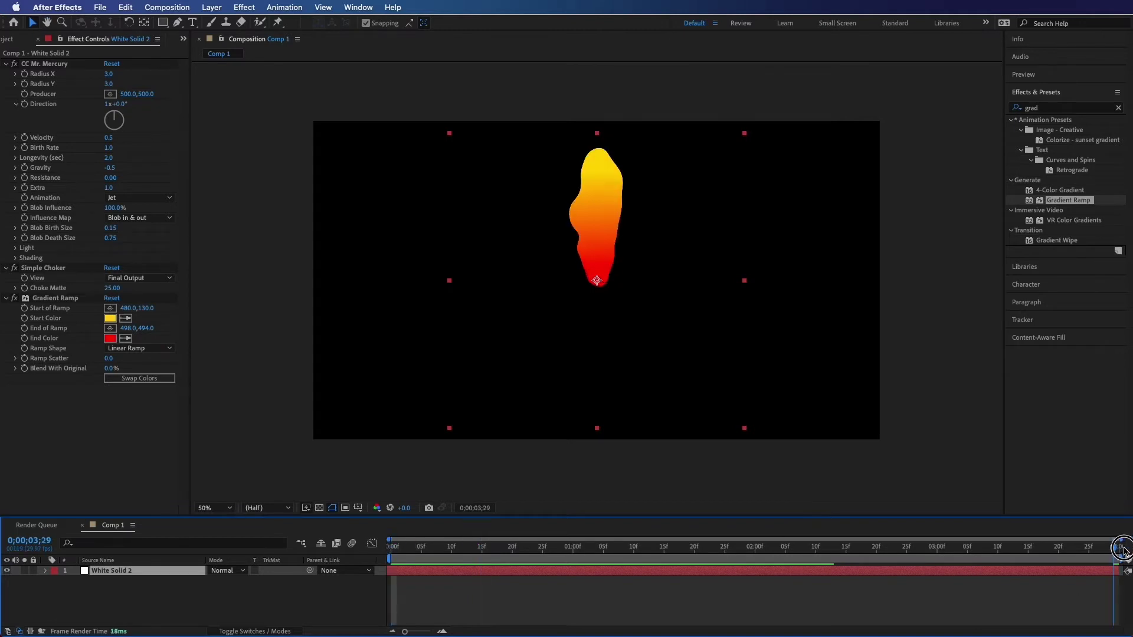
left_click_drag(404, 546, 366, 545)
left_click_drag(444, 570, 413, 569)
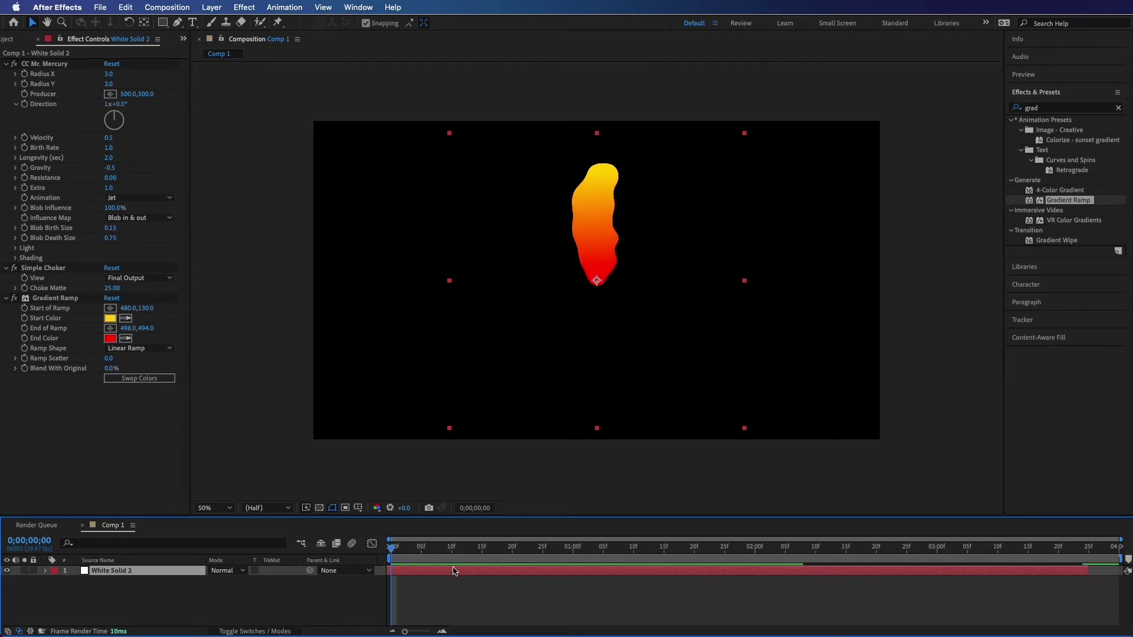
left_click_drag(1088, 571, 1128, 571)
left_click(1117, 552)
mouse_move(401, 551)
left_mouse_down()
mouse_move(381, 551)
mouse_move(401, 571)
mouse_move(391, 571)
left_mouse_up()
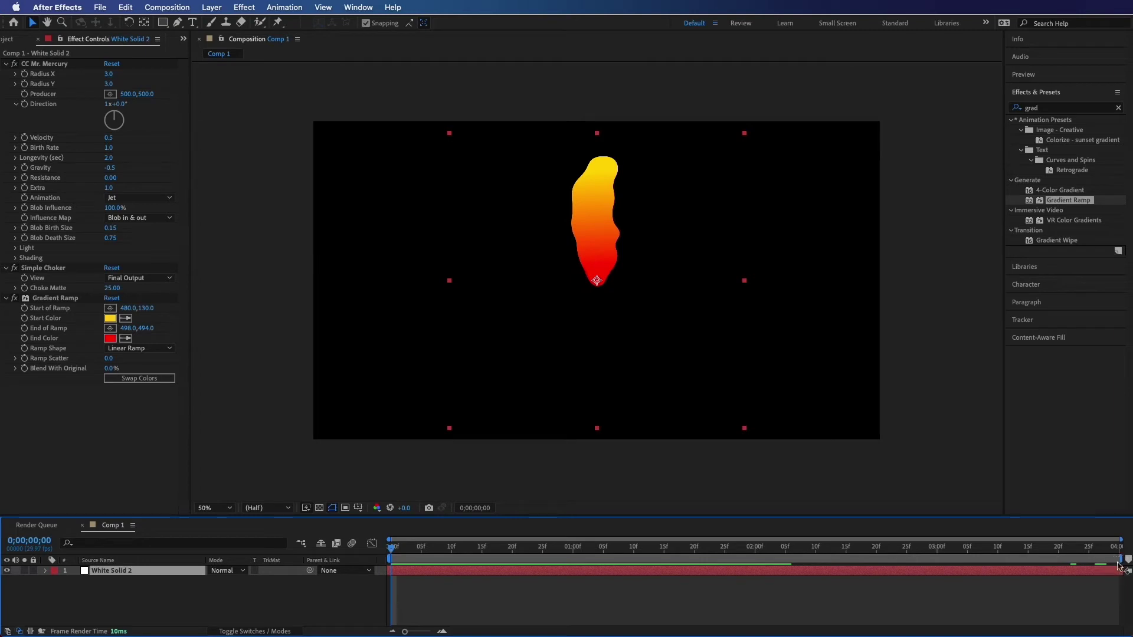
left_click(1114, 550)
key("space")
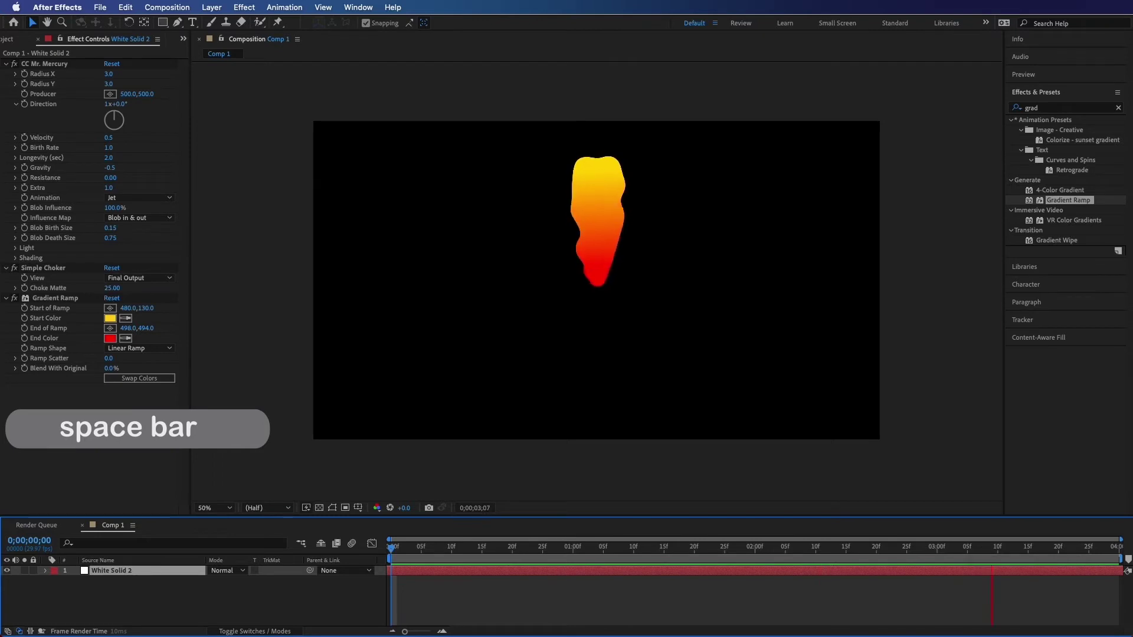
key("space")
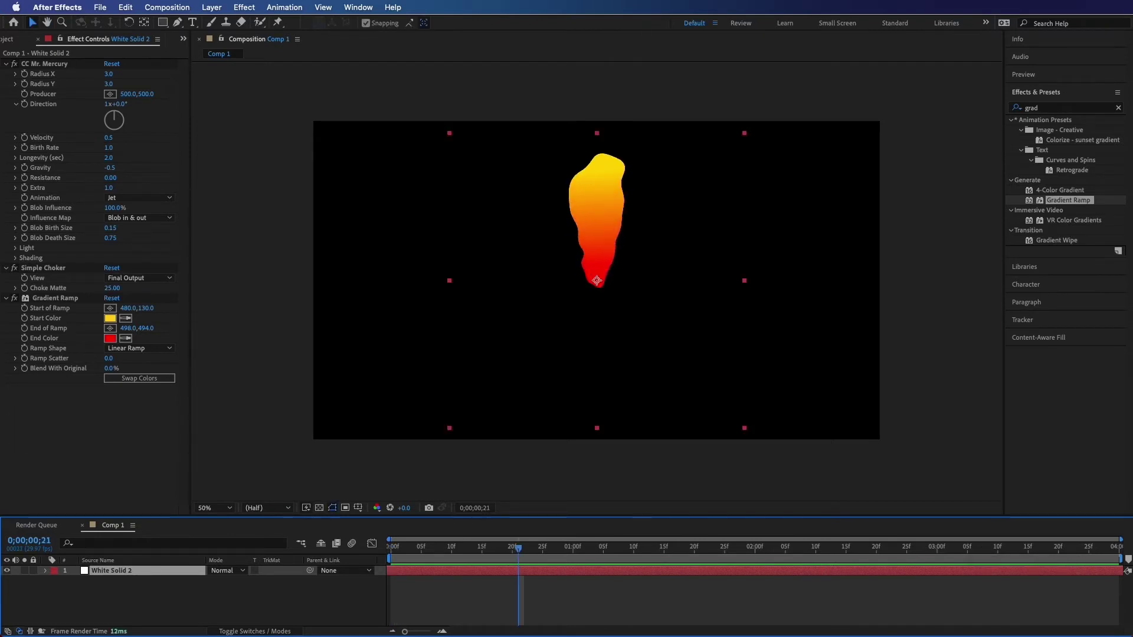
- Set CC Mr. Mercury's Blob Birth Size to 0.7 and Blob Death Size to 0, and preview from the start
left_click(405, 397)
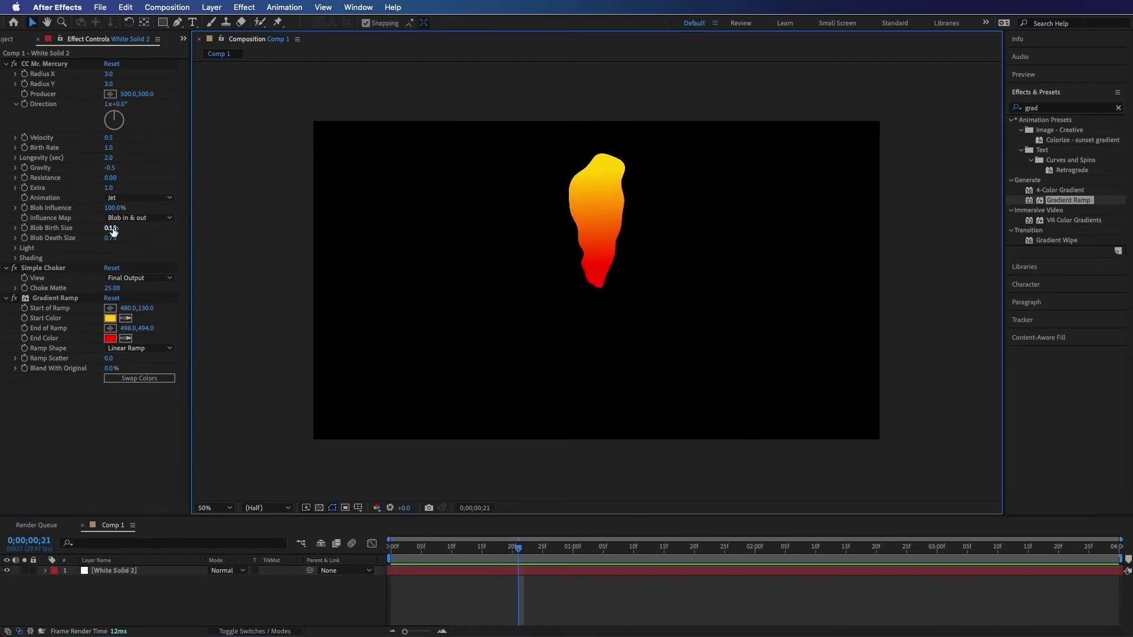
key("space")
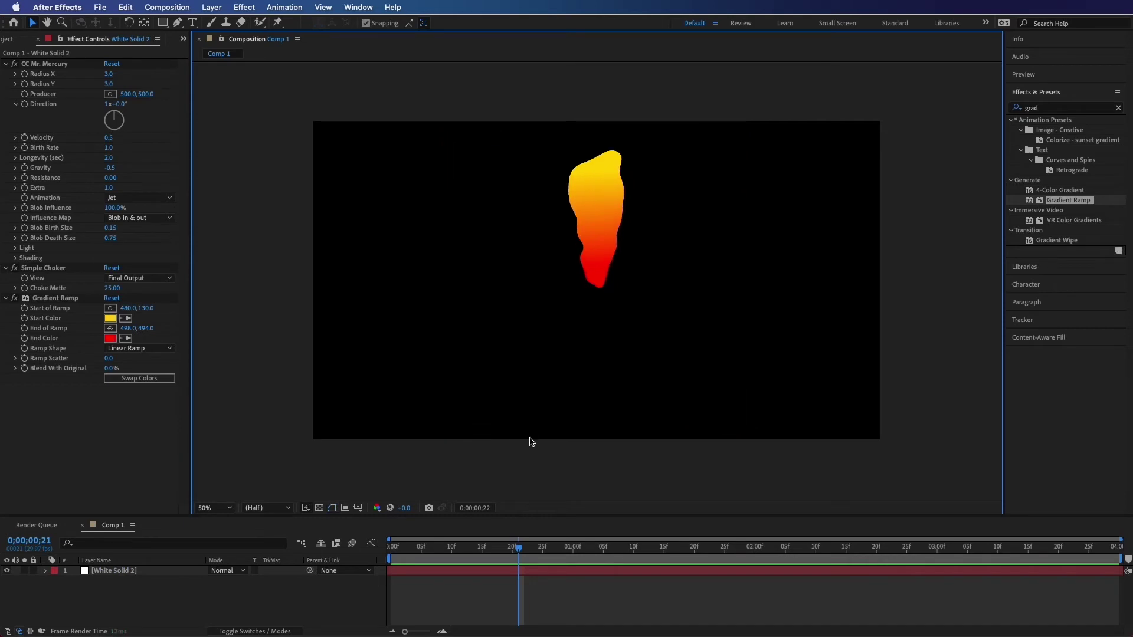
left_click(107, 228)
type("0.7")
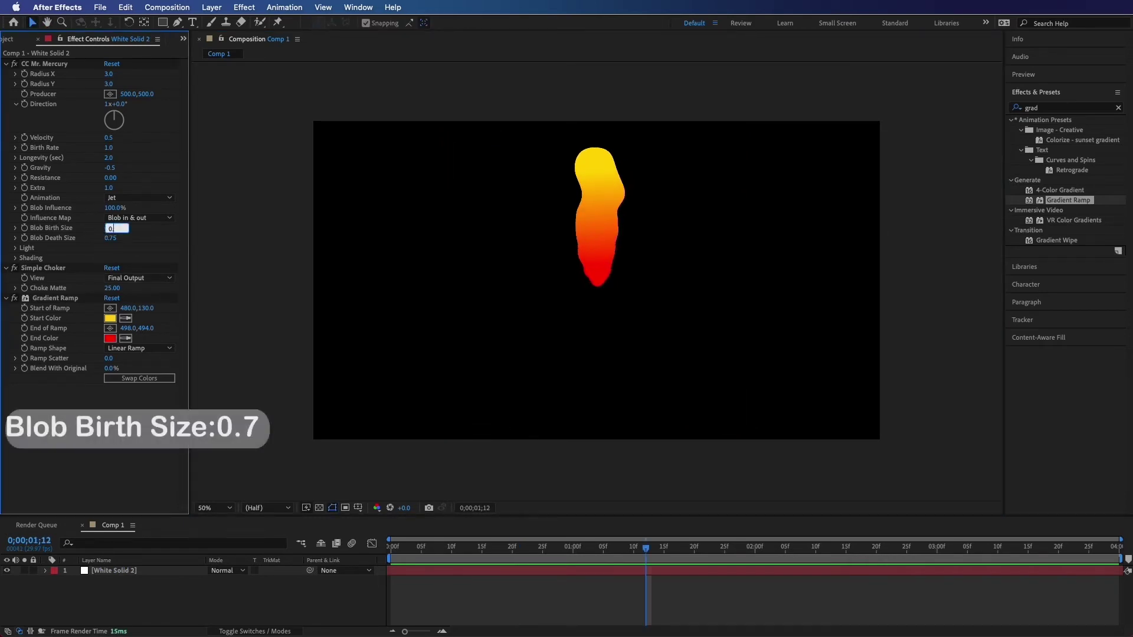
key("Return")
type("0")
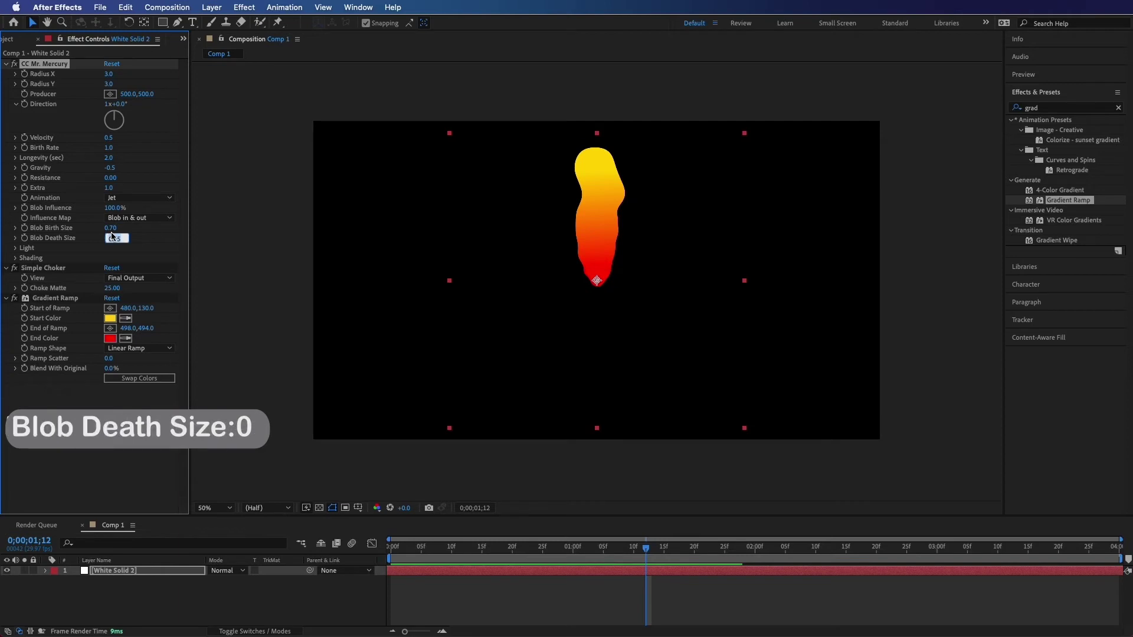
key("Return")
left_click(399, 558)
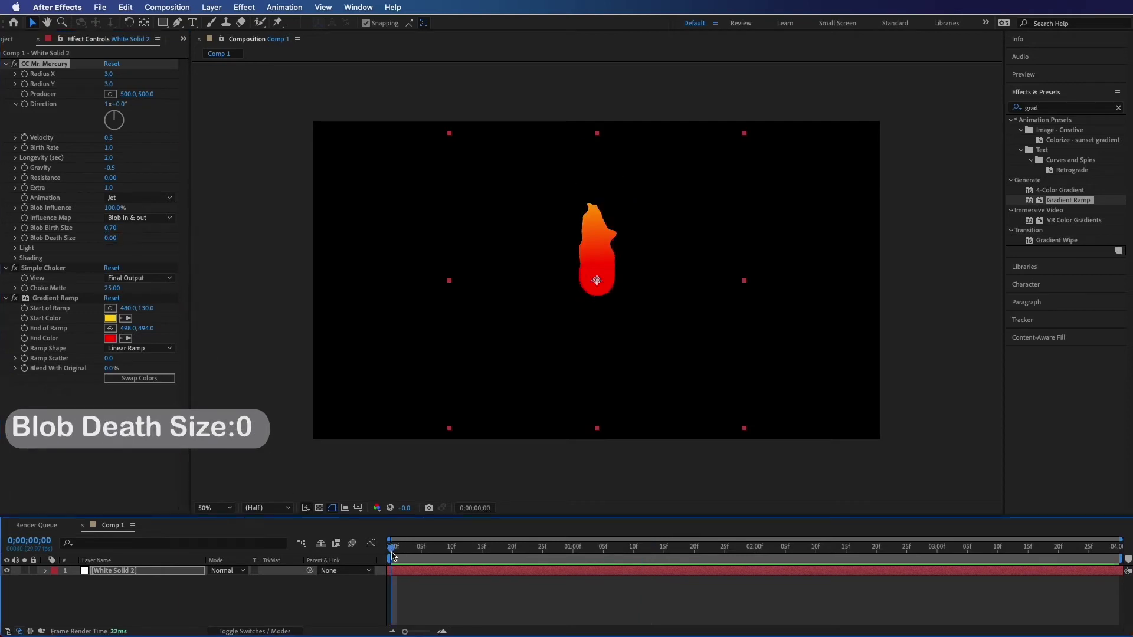
key("space")
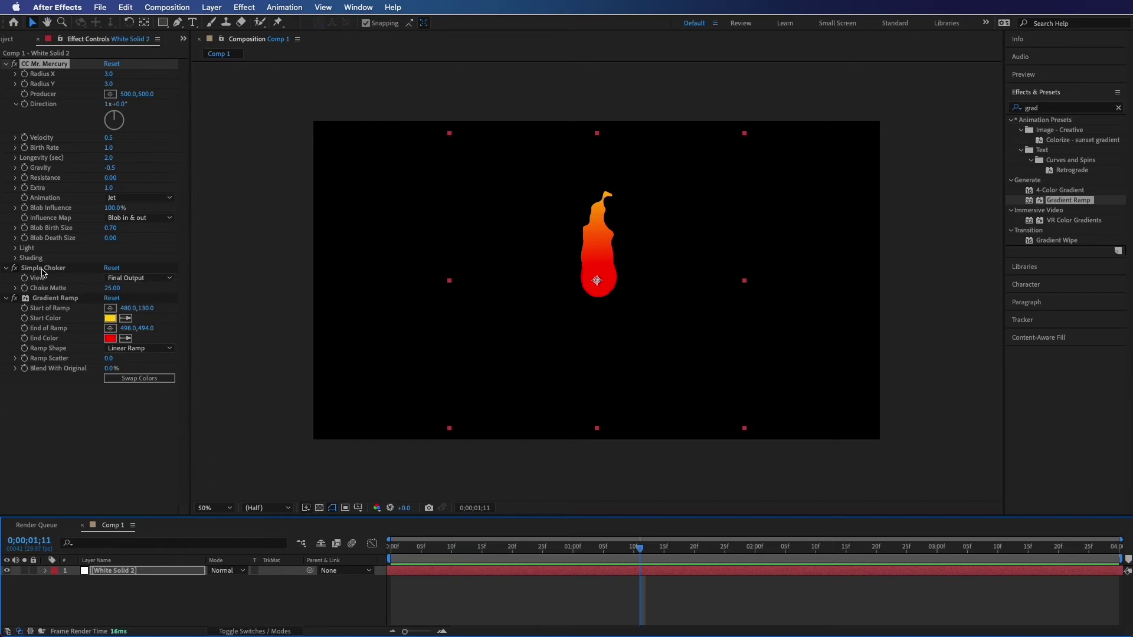
- Move the Gradient Ramp's start point down to about 508,194 near the flame's tip, and preview
left_click(45, 298)
left_click_drag(590, 171, 599, 190)
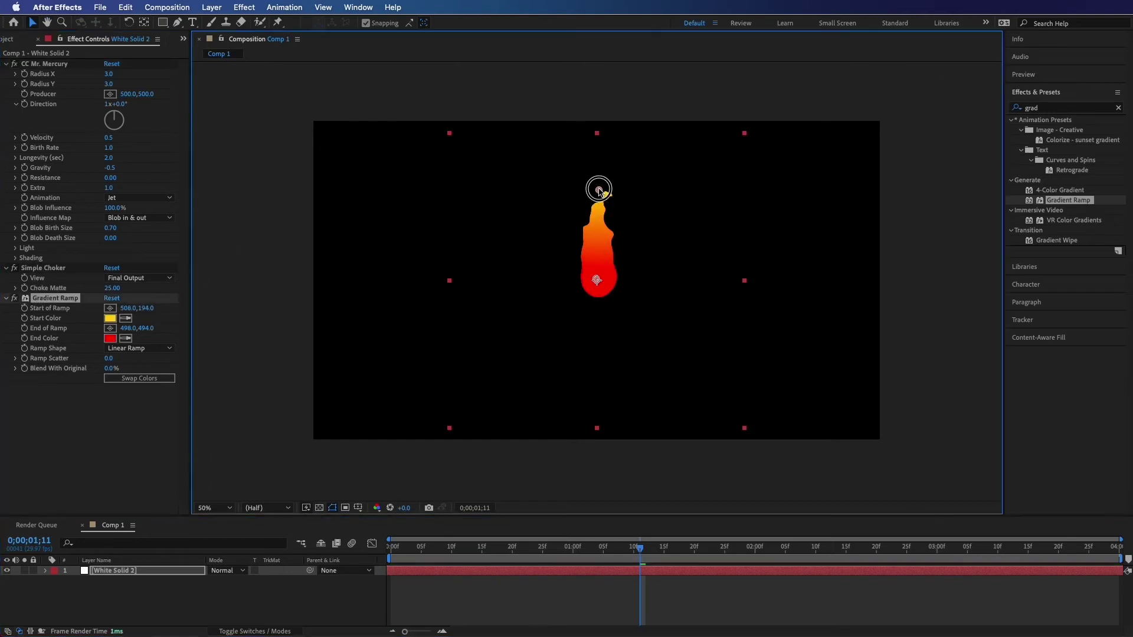
key("space")
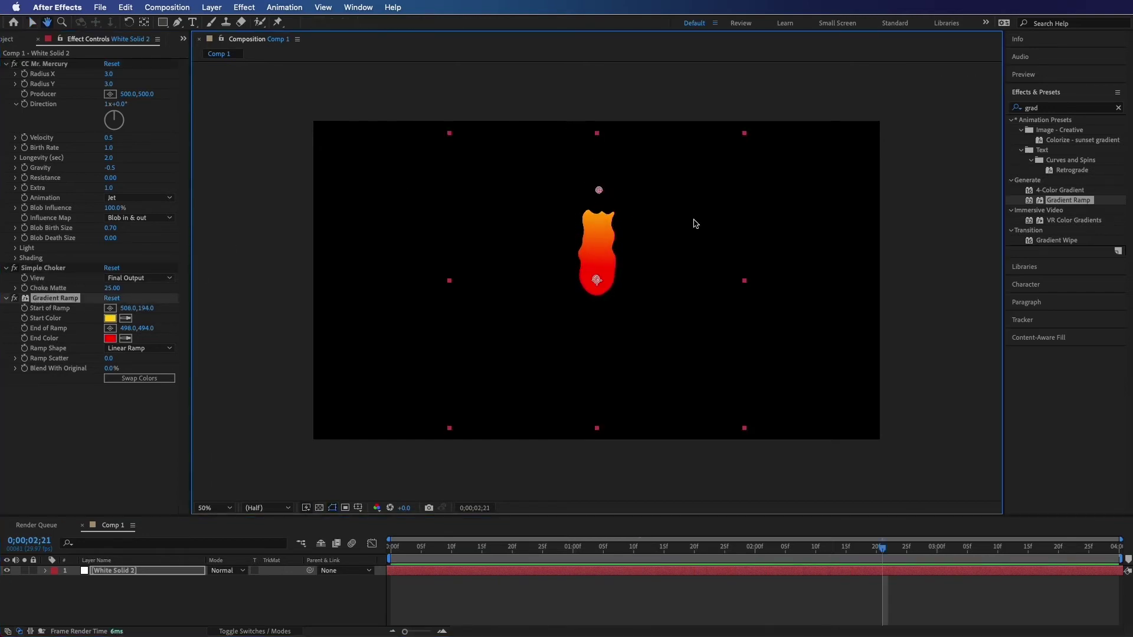
- Duplicate the White Solid 2 layer and set the upper copy's blending mode to Add
left_click(174, 598)
left_click(133, 577)
key("super+d")
left_click(140, 605)
left_click(129, 577)
left_click(240, 572)
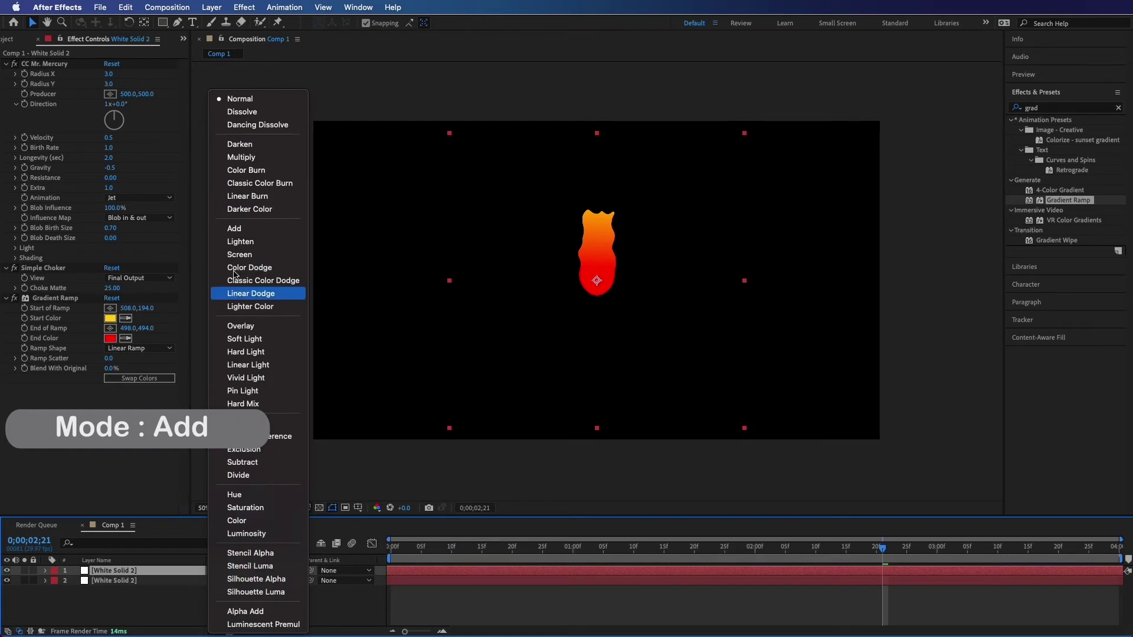
left_click(241, 232)
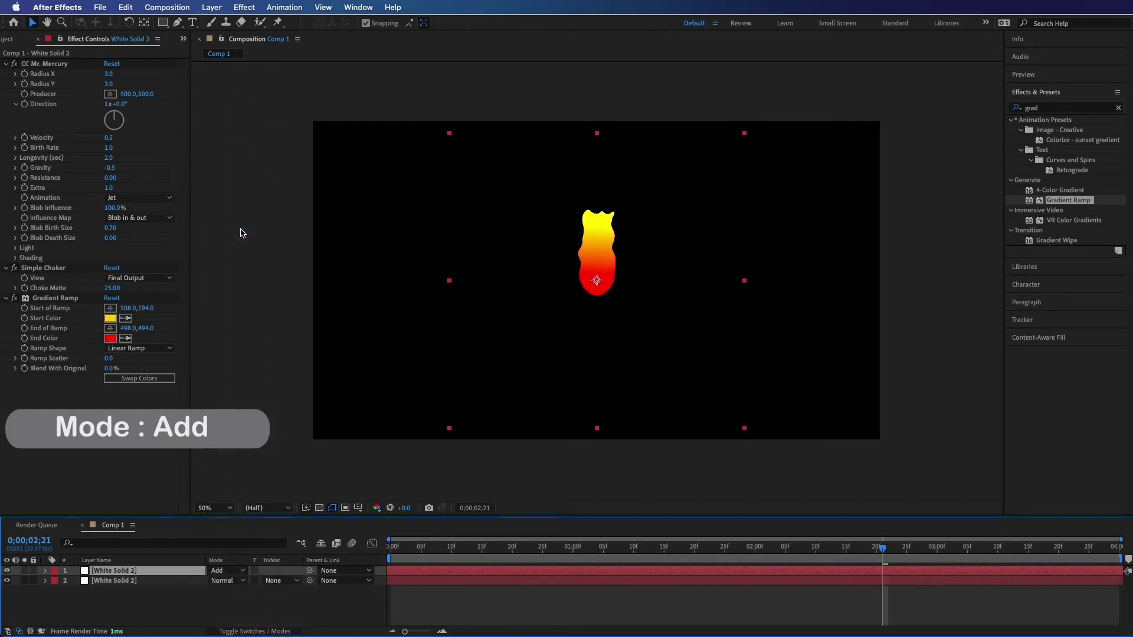
- Set CC Mr. Mercury's Resistance to 0.03 on the upper copy, and preview the flame
left_click(111, 178)
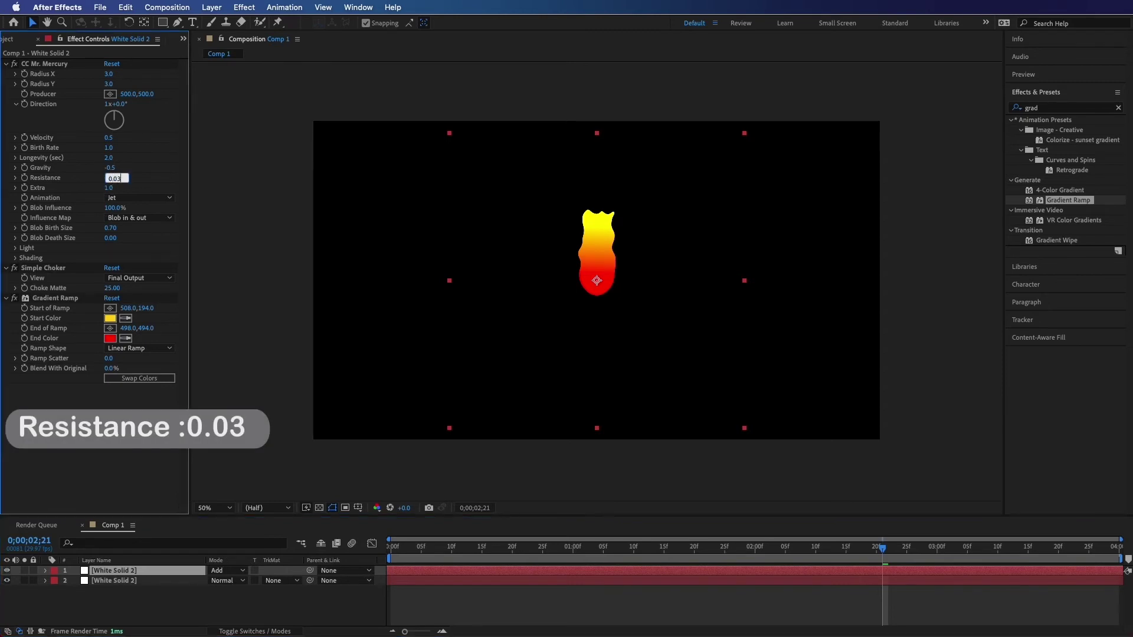
type("0.03")
key("Return")
left_click(459, 558)
key("space")
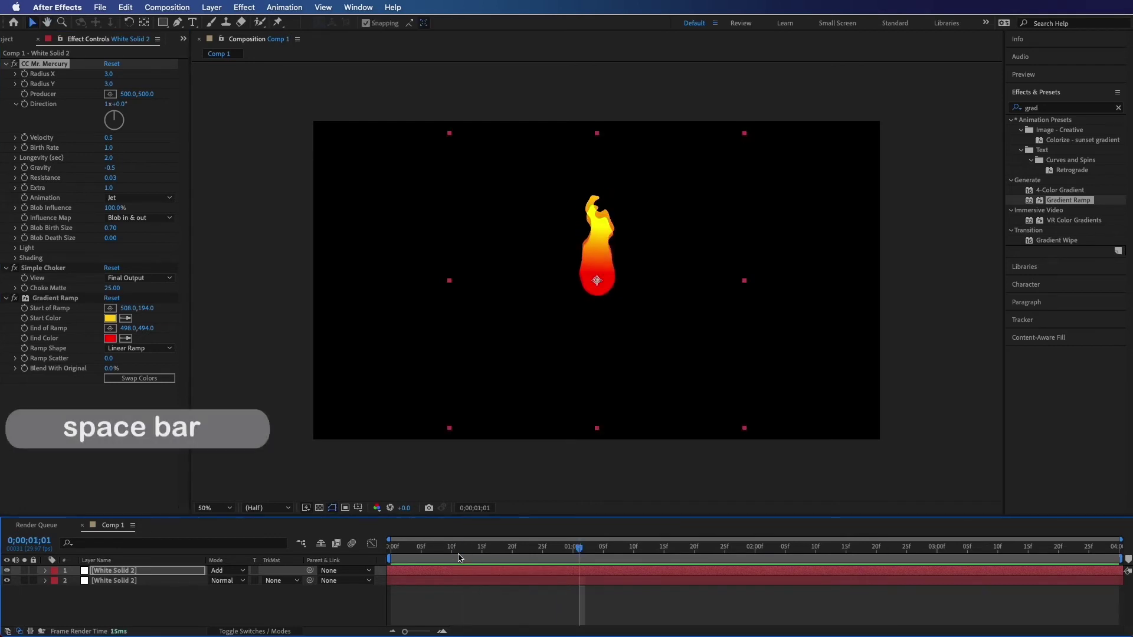
- Set CC Mr. Mercury's Blob Birth Size to 0.52 on the upper White Solid 2 layer, and preview the flame
left_click(118, 571)
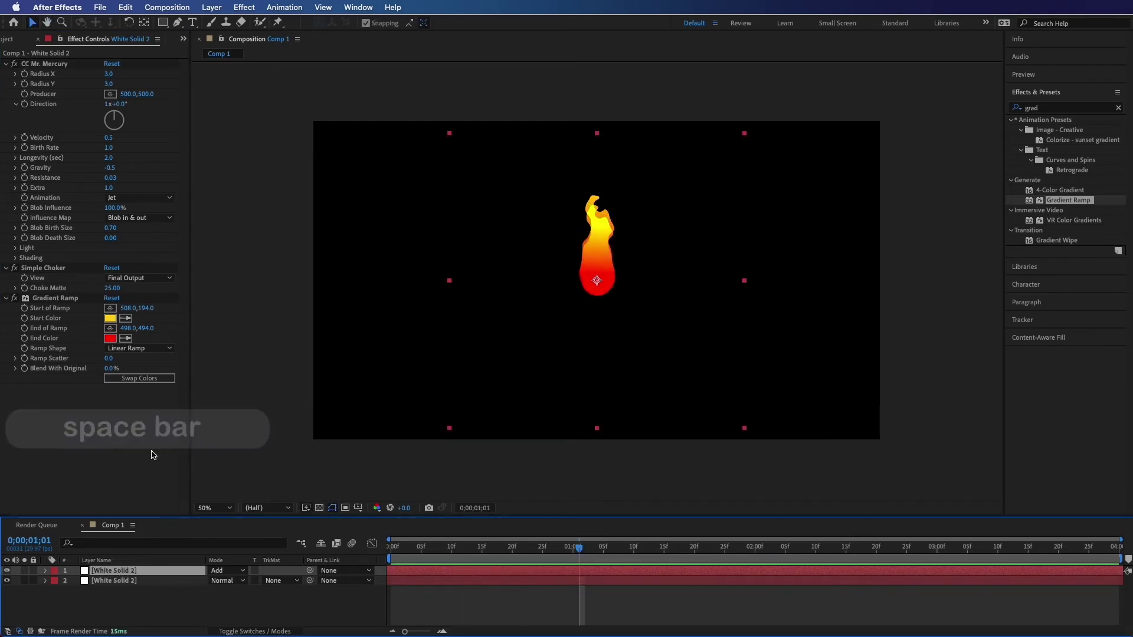
left_click_drag(114, 233, 105, 235)
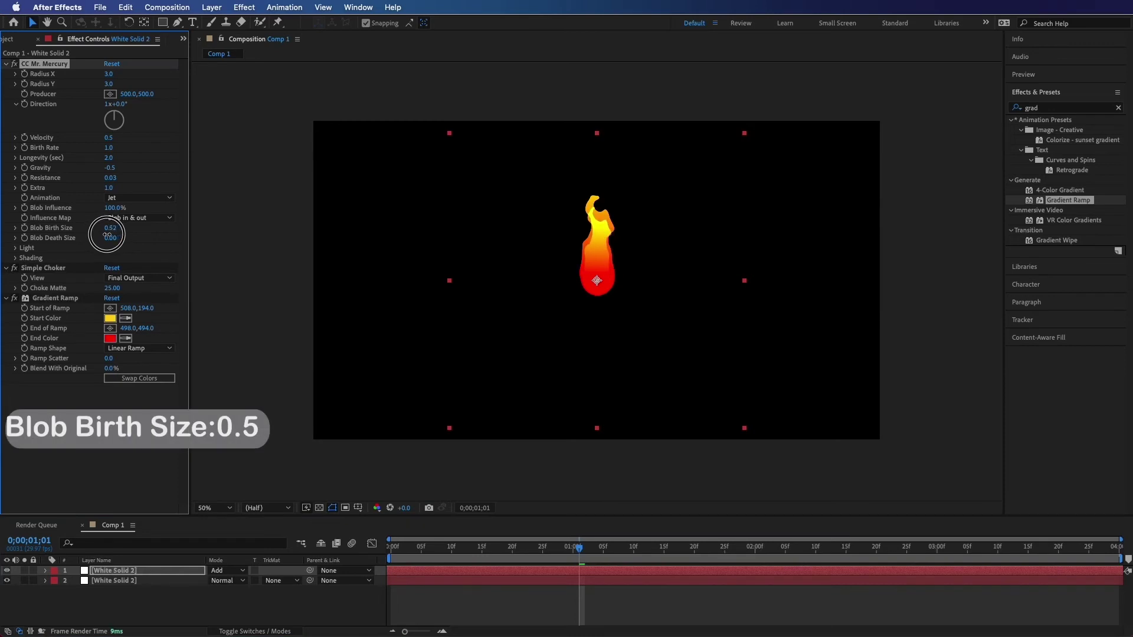
key("space")
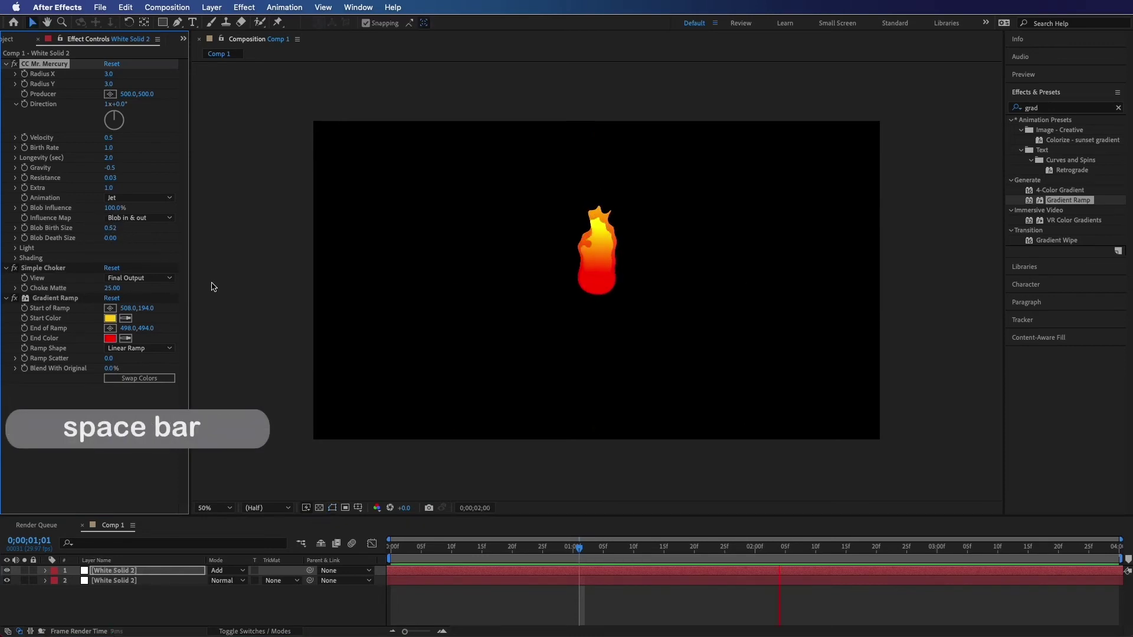
key("space")
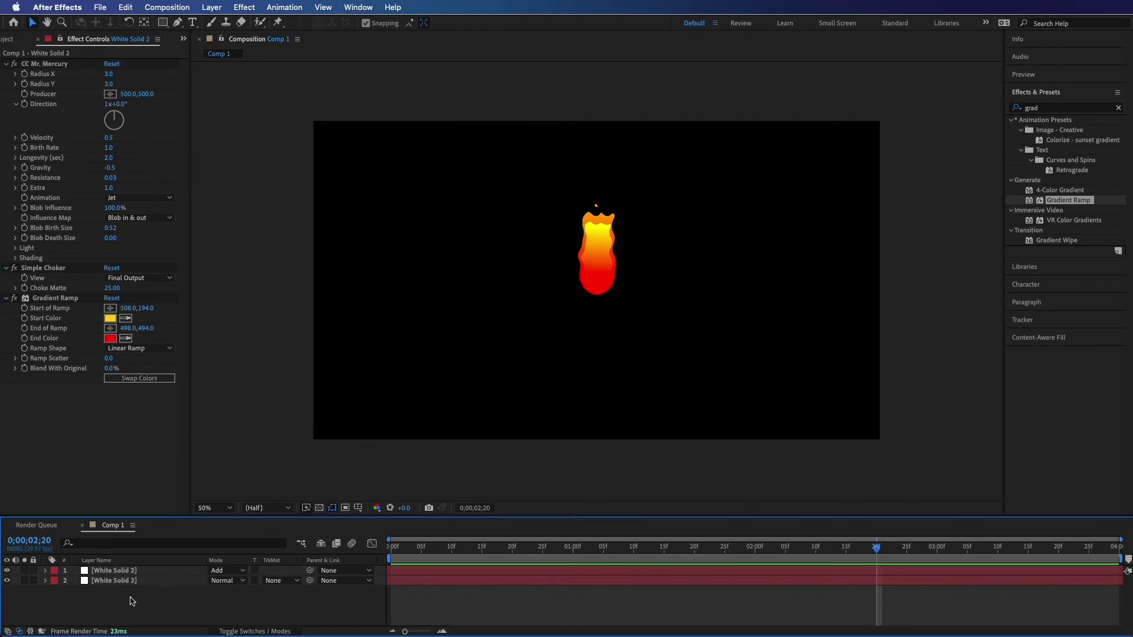
- Pre-compose both White Solid 2 layers into a new composition named Fire, moving all attributes into it
right_click(114, 573)
left_click(151, 553)
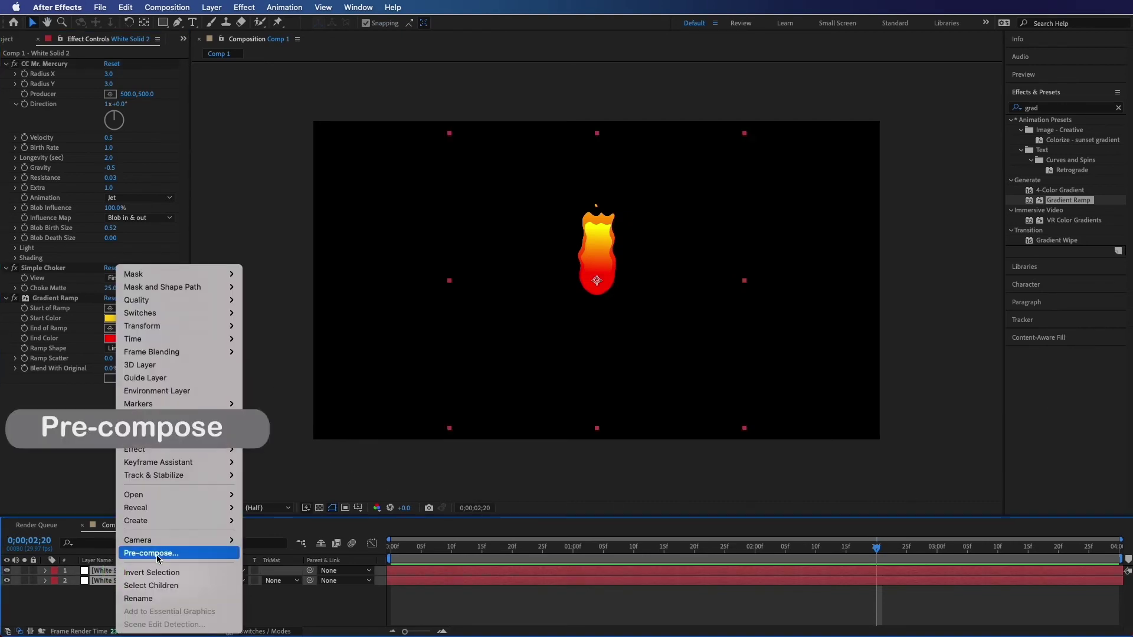
type("Fire")
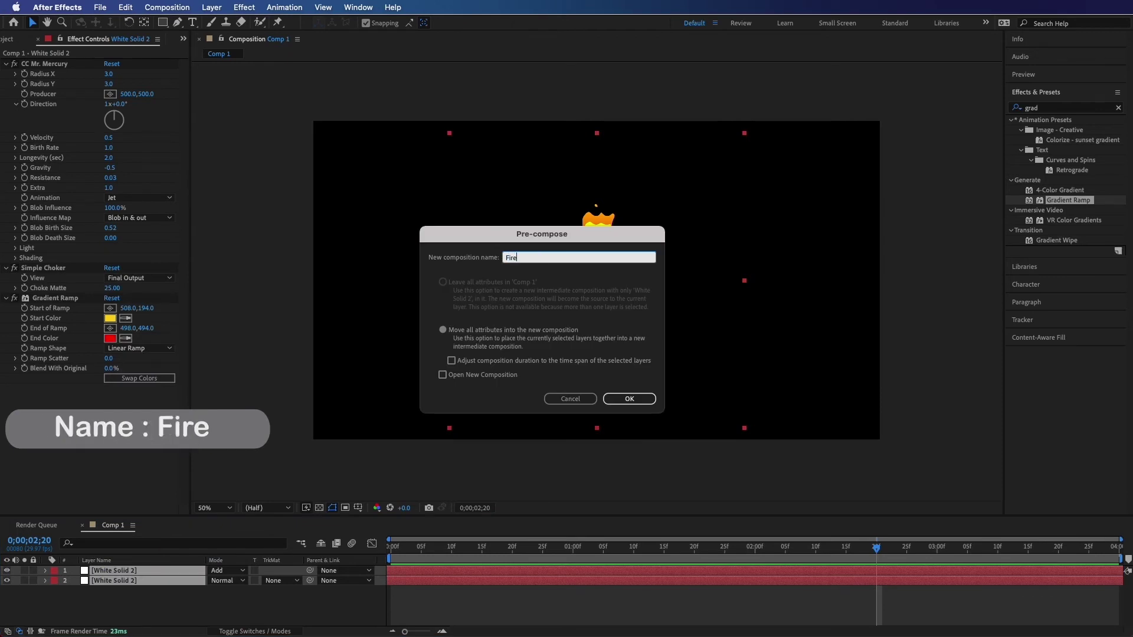
key("Return")
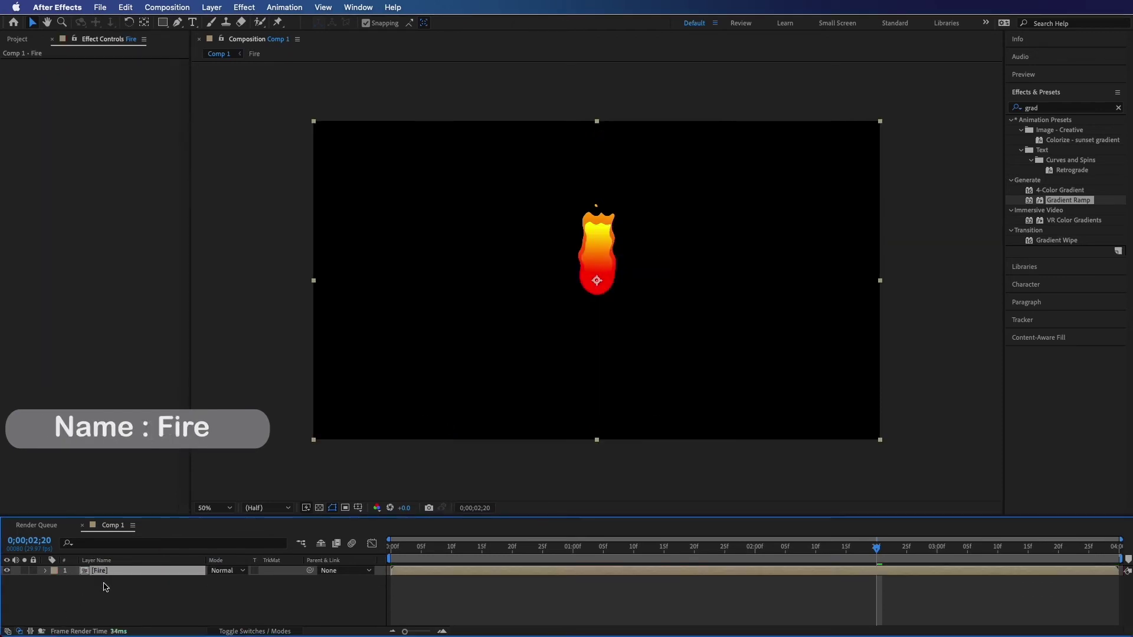
- Duplicate the Fire layer and set the upper copy's blending mode to Color Dodge
key("super+d")
left_click(110, 603)
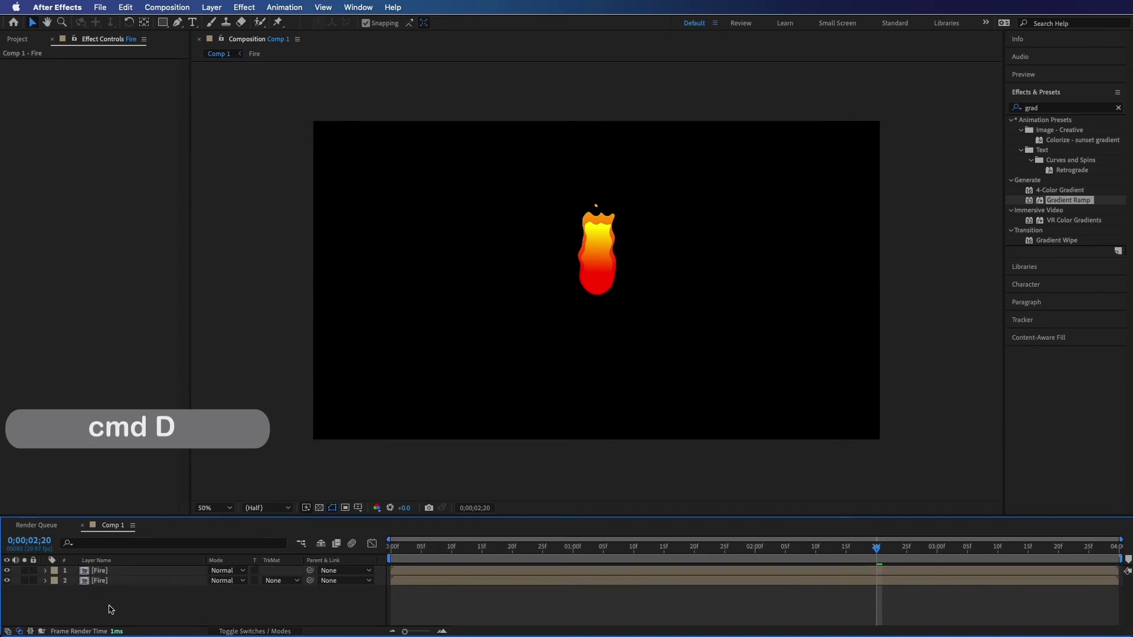
left_click(102, 572)
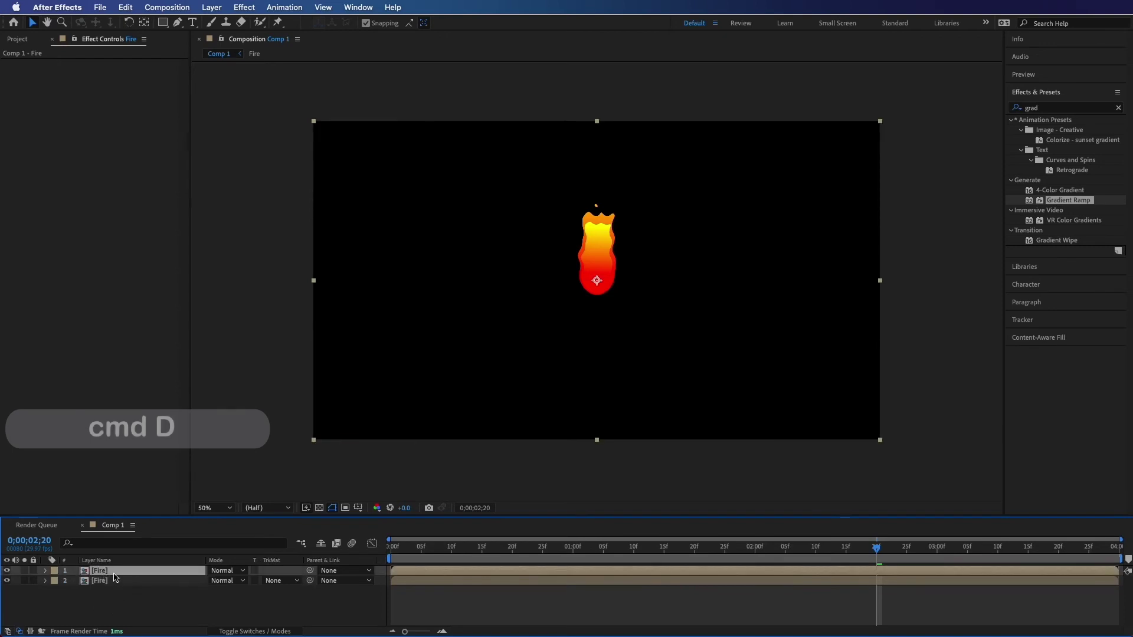
left_click(243, 571)
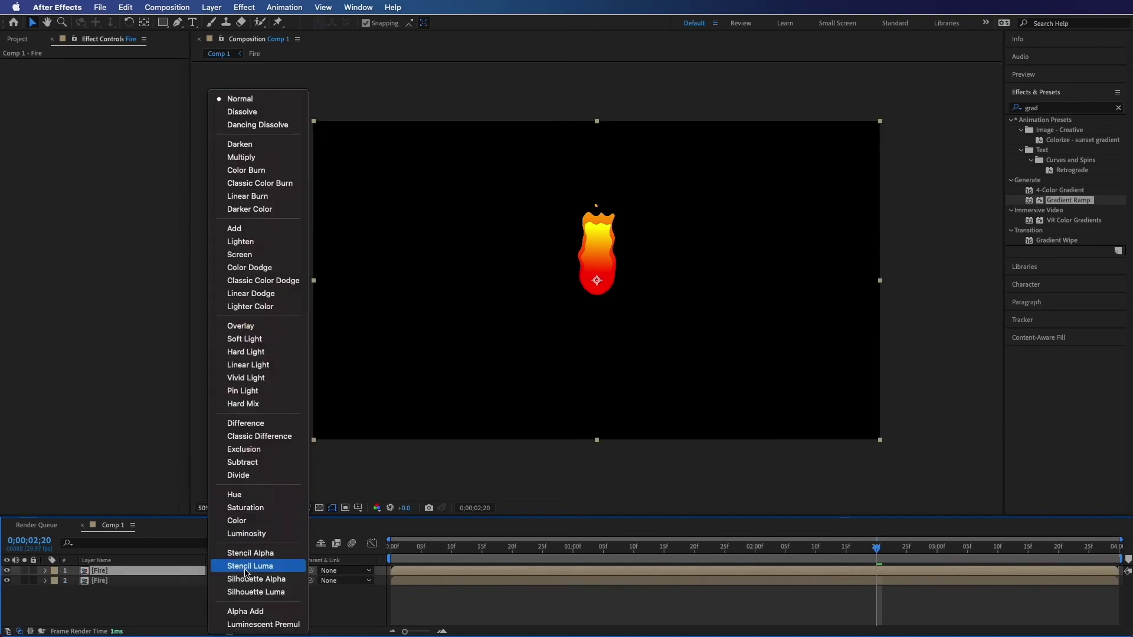
left_click(250, 268)
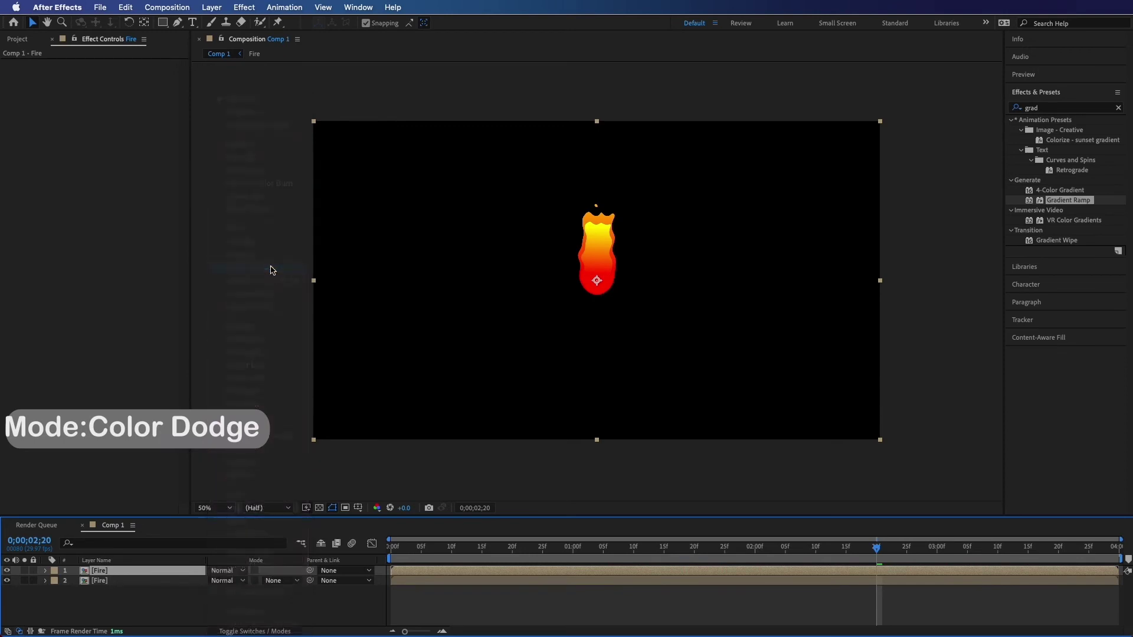
- Apply Fast Box Blur to the upper Fire layer with a Blur Radius of 75, and preview from near the start
left_click(1118, 107)
left_click(1083, 108)
type("fas")
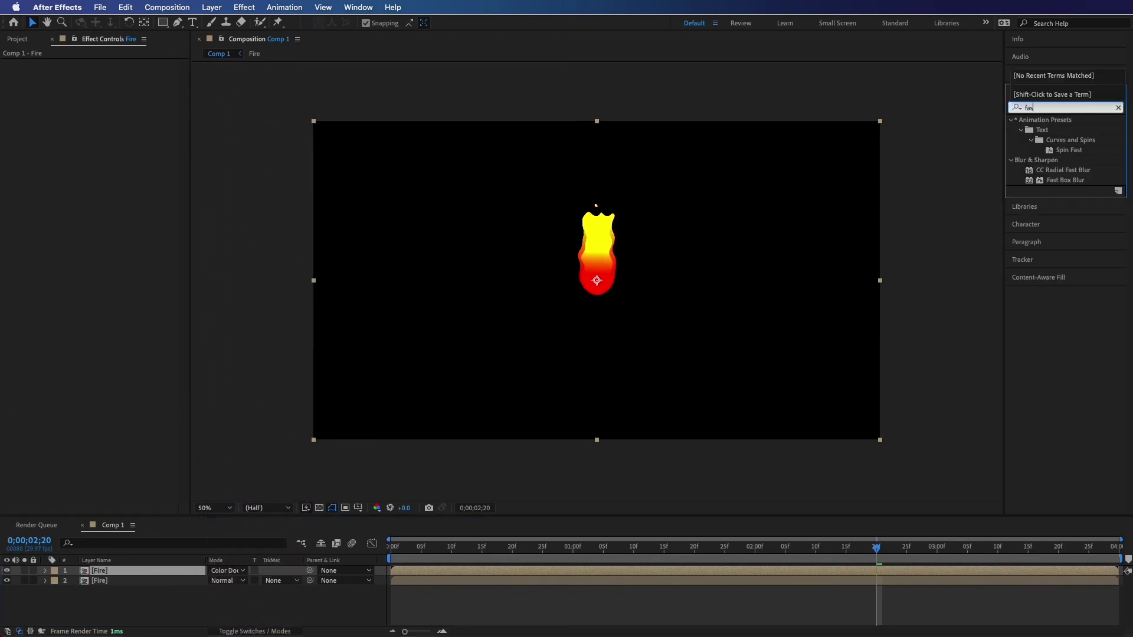
type("t")
left_click_drag(1072, 175, 120, 574)
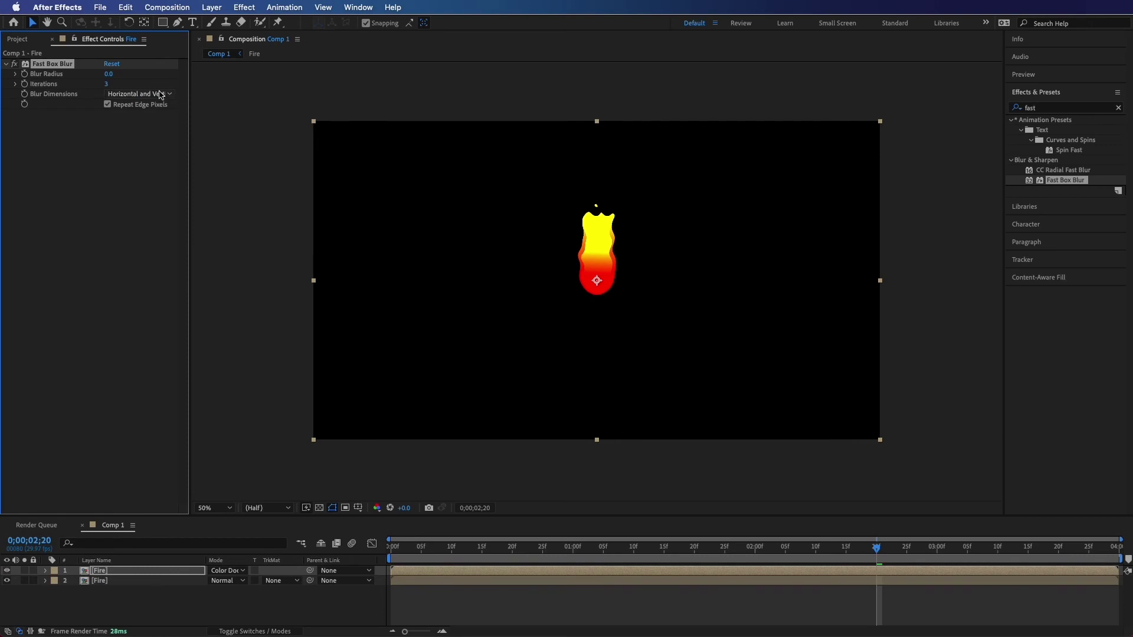
left_click_drag(108, 74, 159, 84)
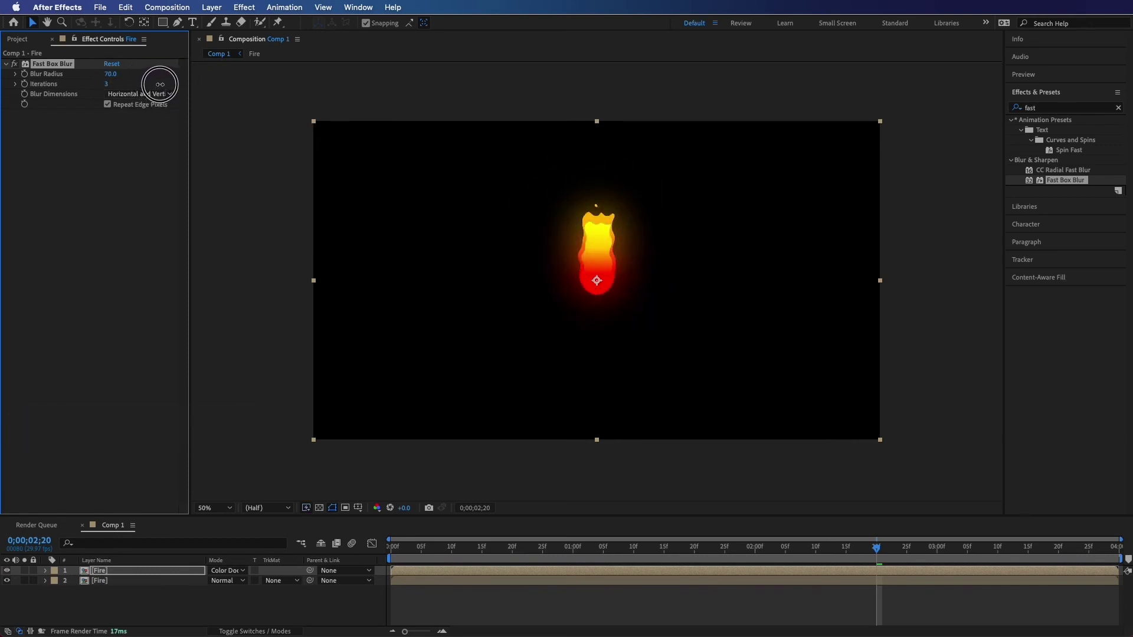
left_click(402, 549)
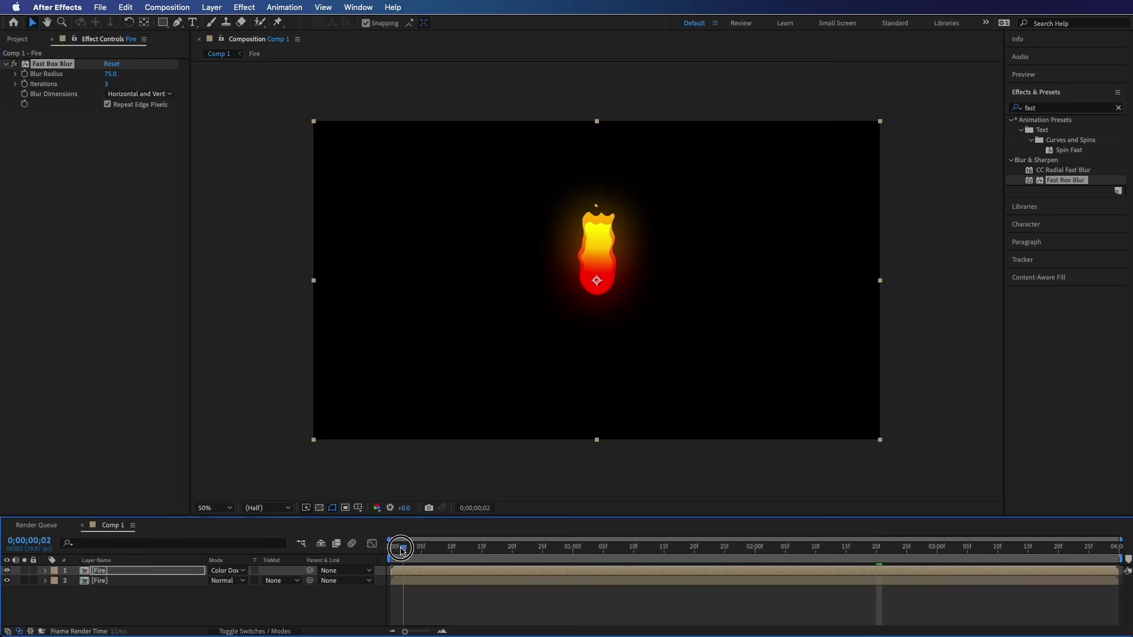
key("space")
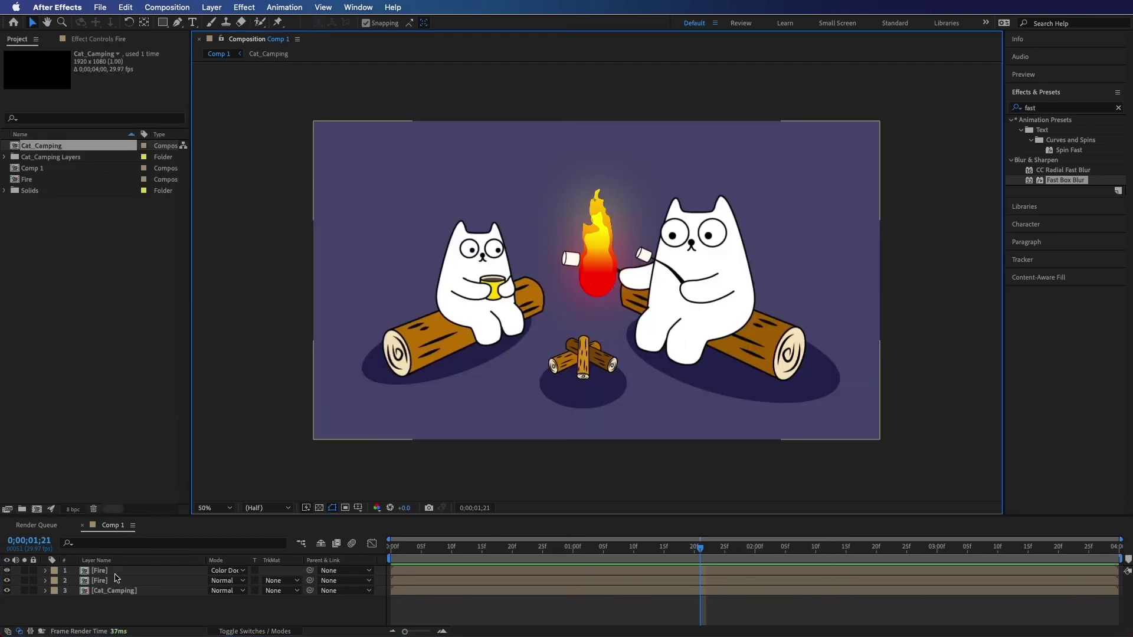
- Move both Fire layers together down onto the campfire logs between the two cats, and preview the camping scene
left_click(105, 580)
left_click(110, 572, "shift")
left_click_drag(598, 258, 584, 308)
key("space")
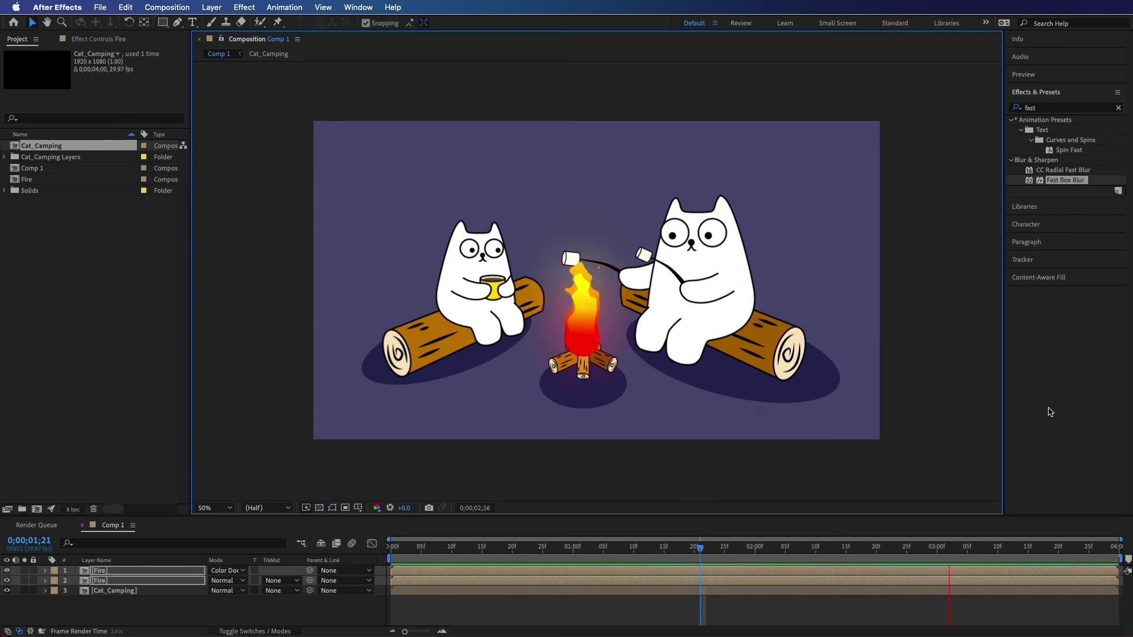
key("space")
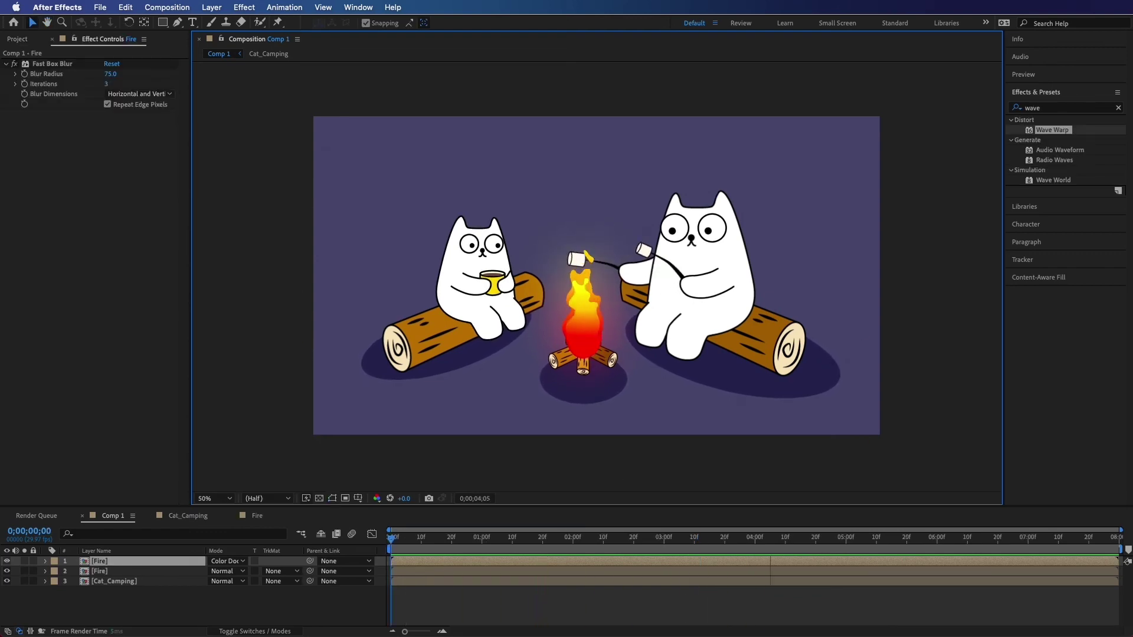
key("space")
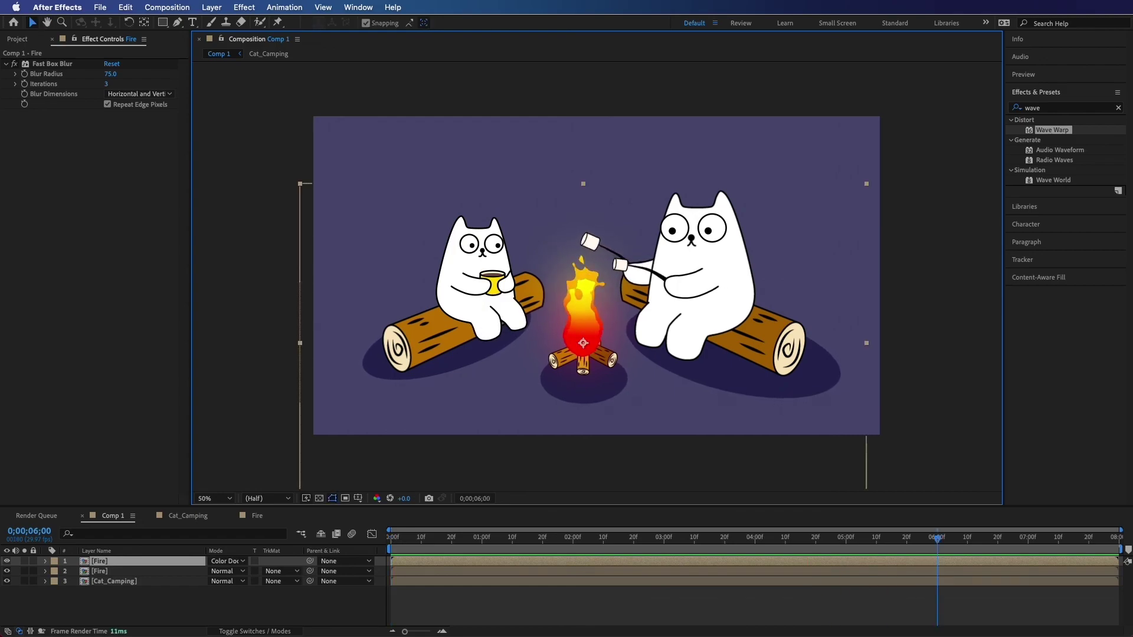